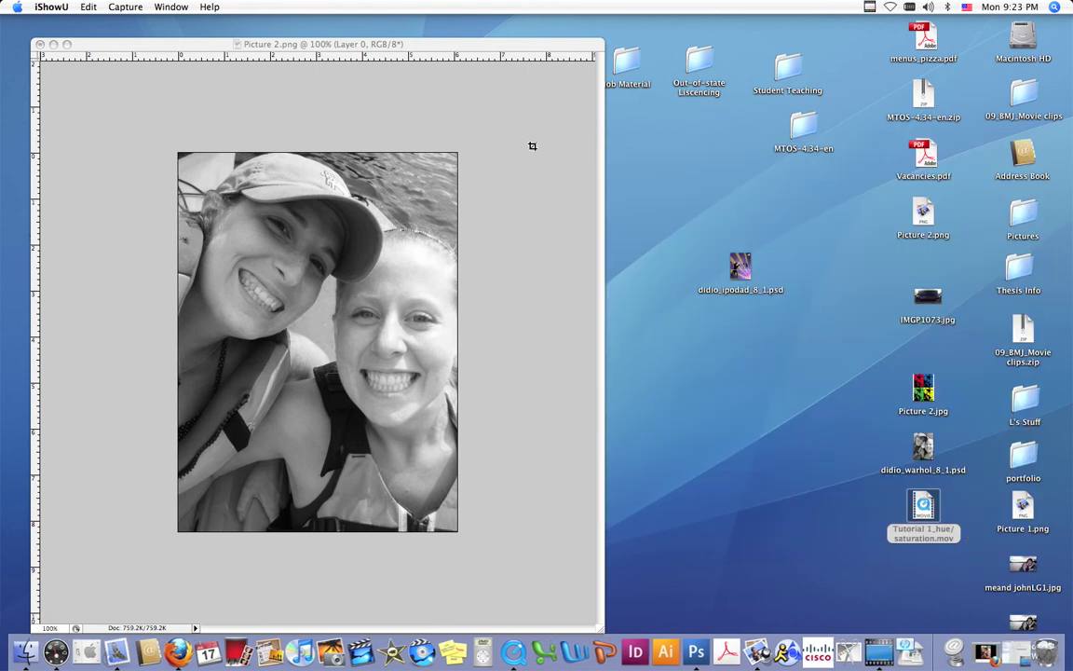
- Bring Photoshop to the front with the grayscale Picture 2.png portrait open
left_click(488, 90)
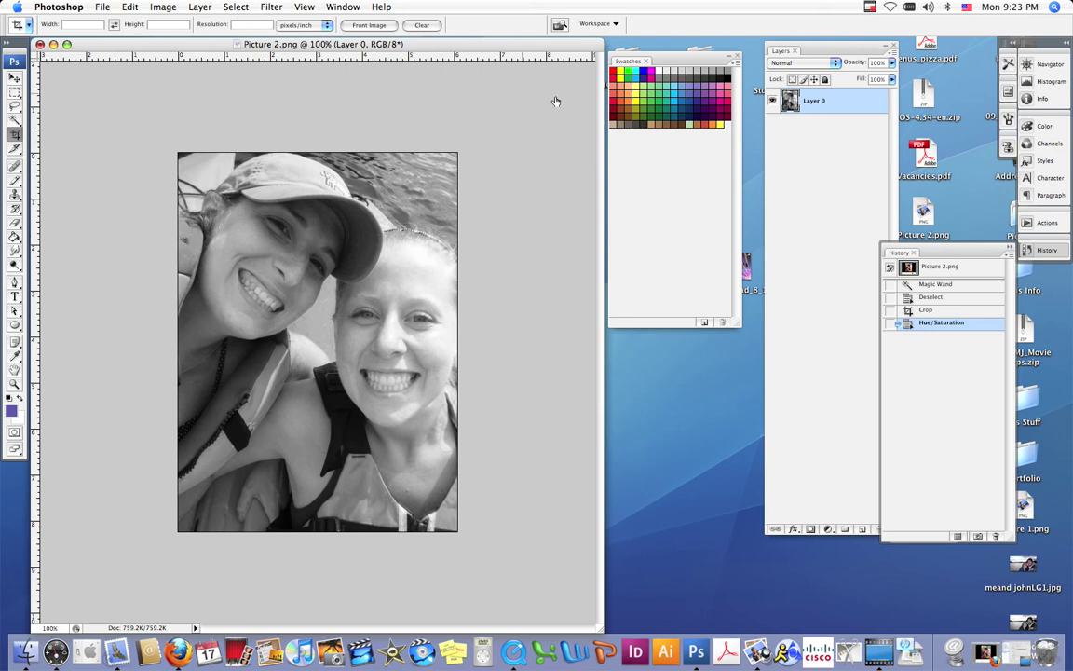
- Rename Layer 0 to 'Main Photo'
left_click(815, 102)
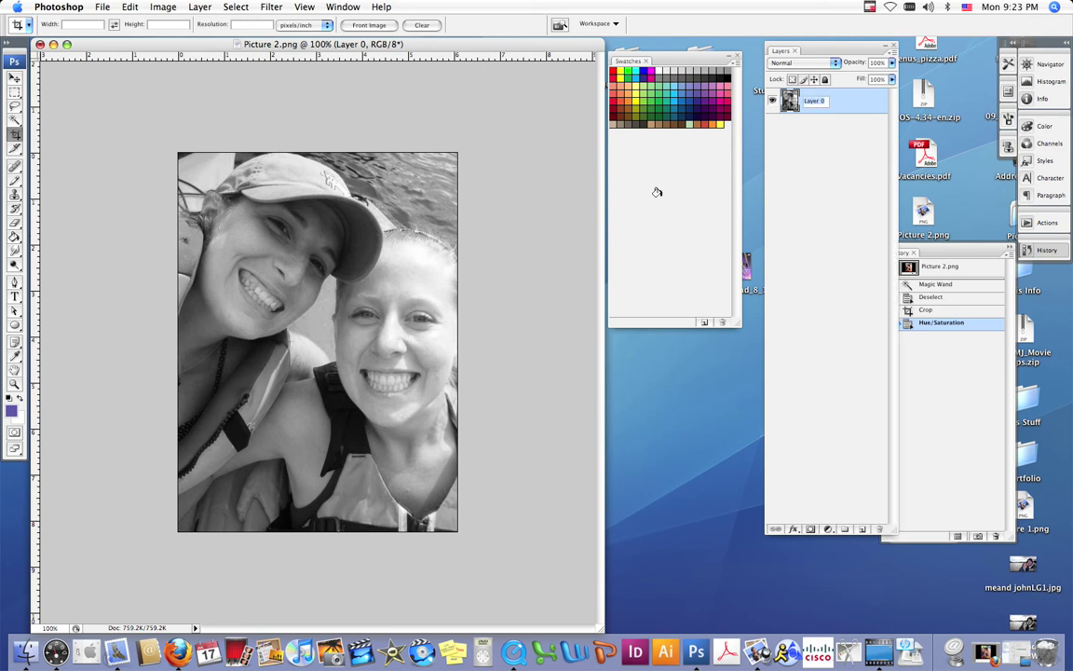
type("M")
type("ain fl")
type("oto")
key("Return")
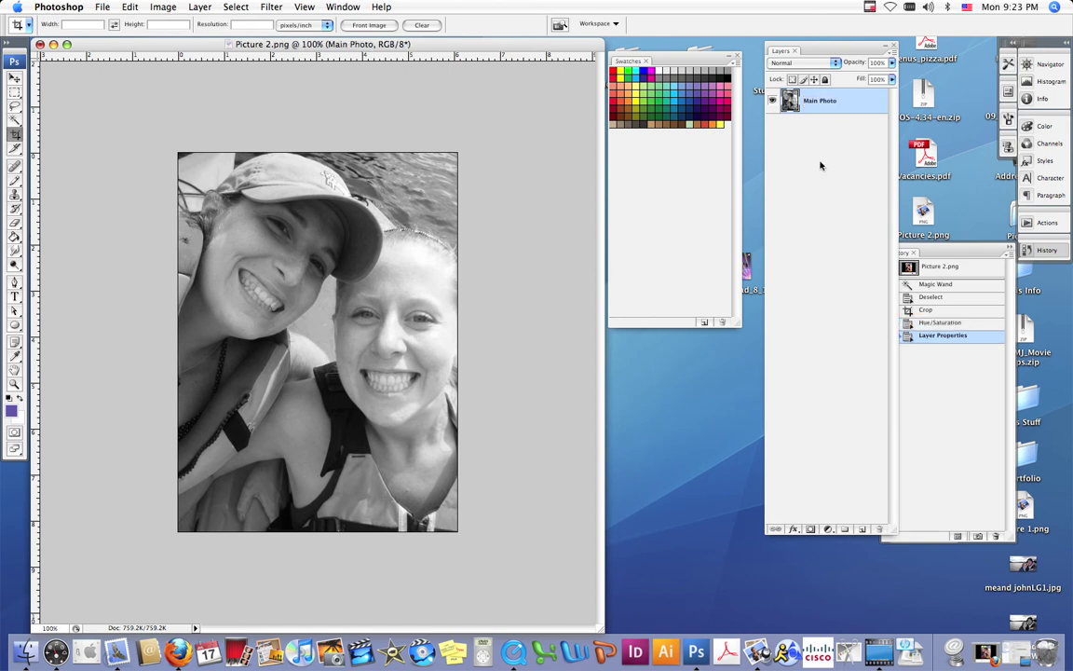
- Add a Threshold adjustment layer at level 122 above Main Photo
left_click(828, 528)
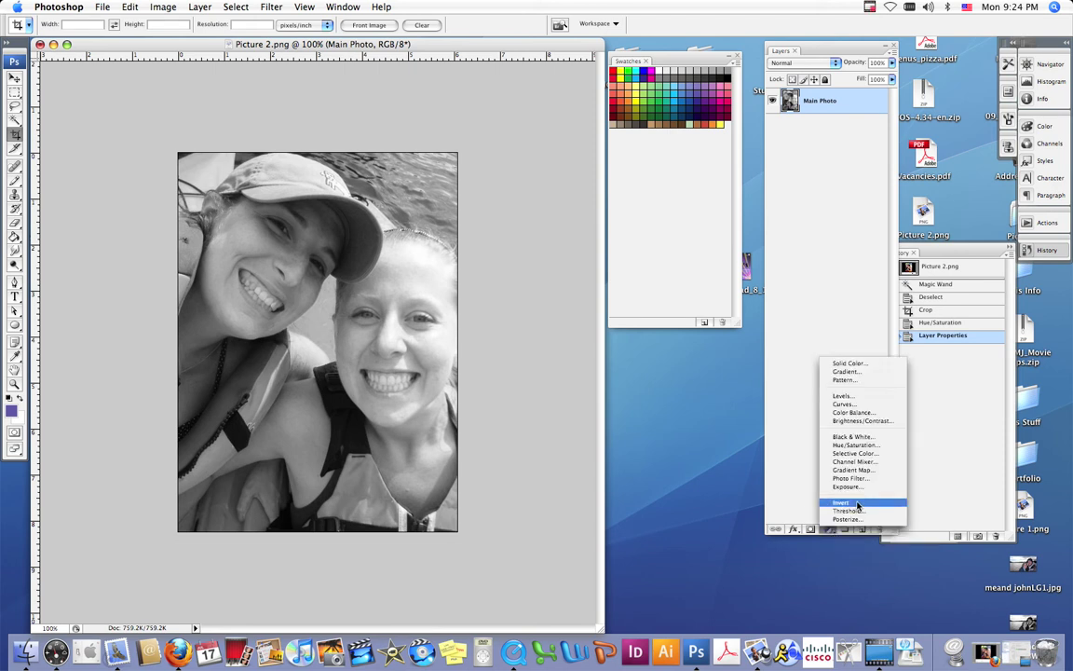
left_click(858, 512)
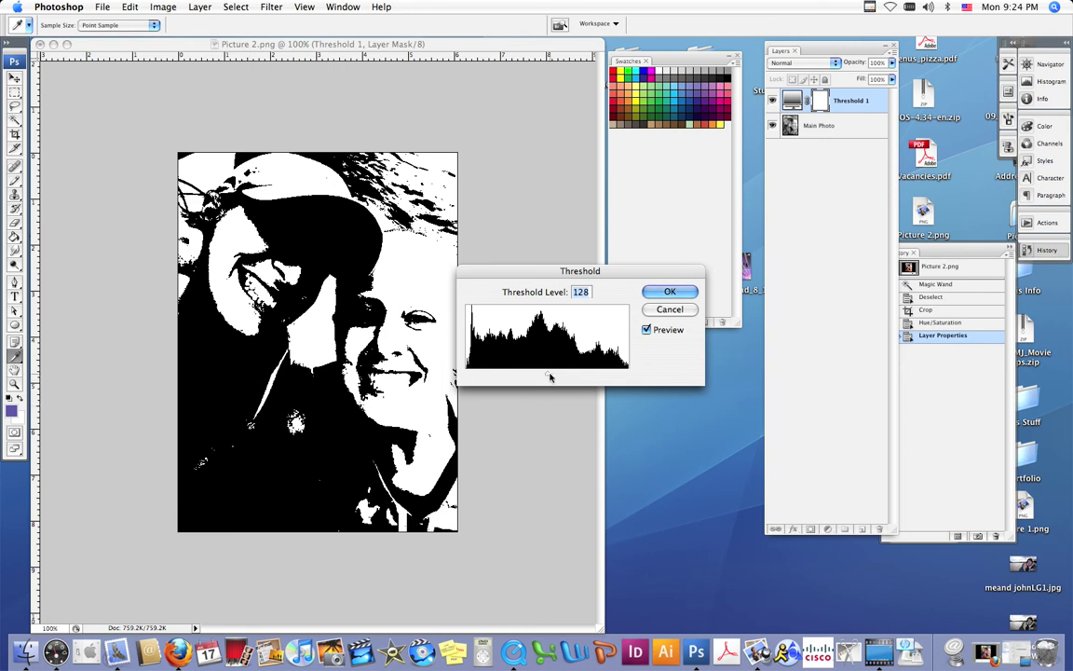
mouse_move(547, 374)
left_mouse_down()
mouse_move(531, 376)
mouse_move(546, 370)
left_mouse_up()
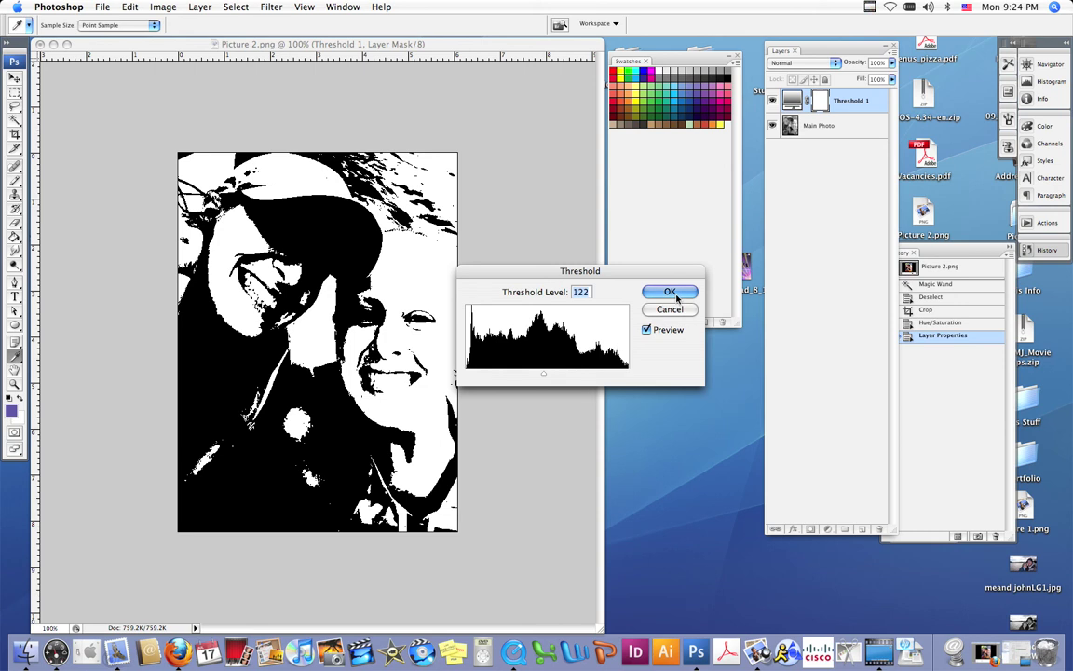
left_click(670, 291)
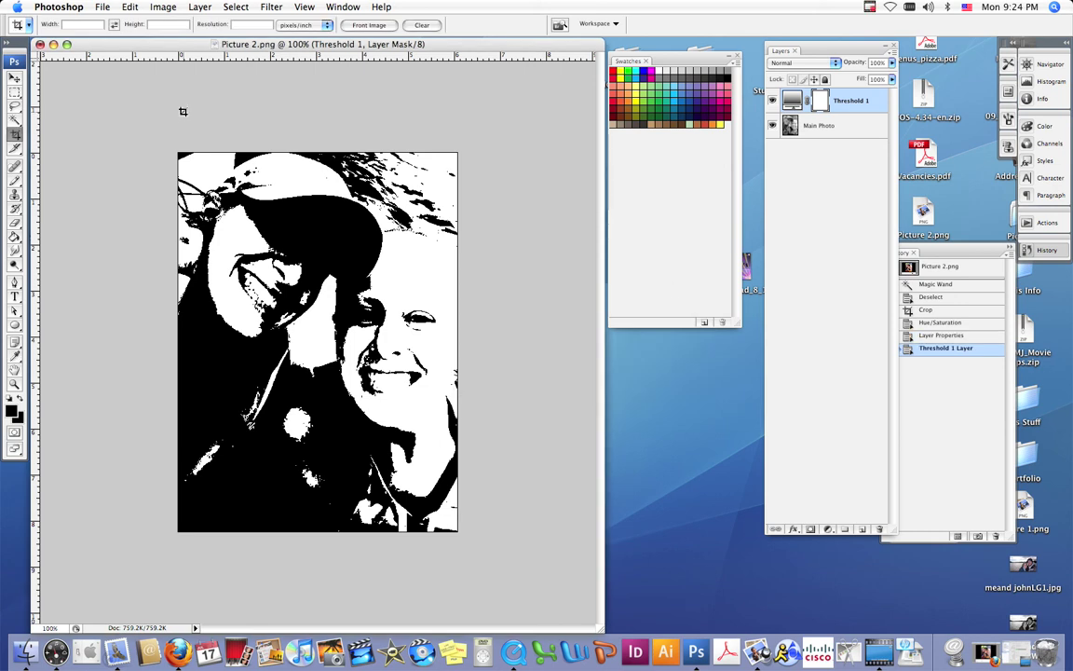
- Save the document as didio_warhol_8_1.psd, replacing the existing Desktop file
left_click(100, 8)
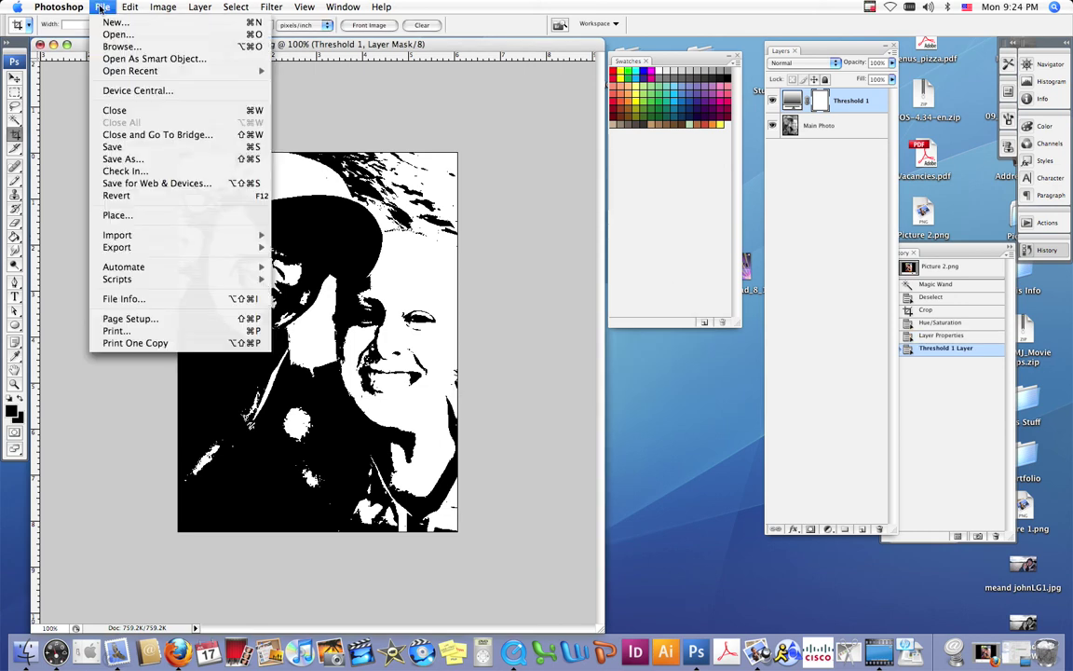
left_click(131, 146)
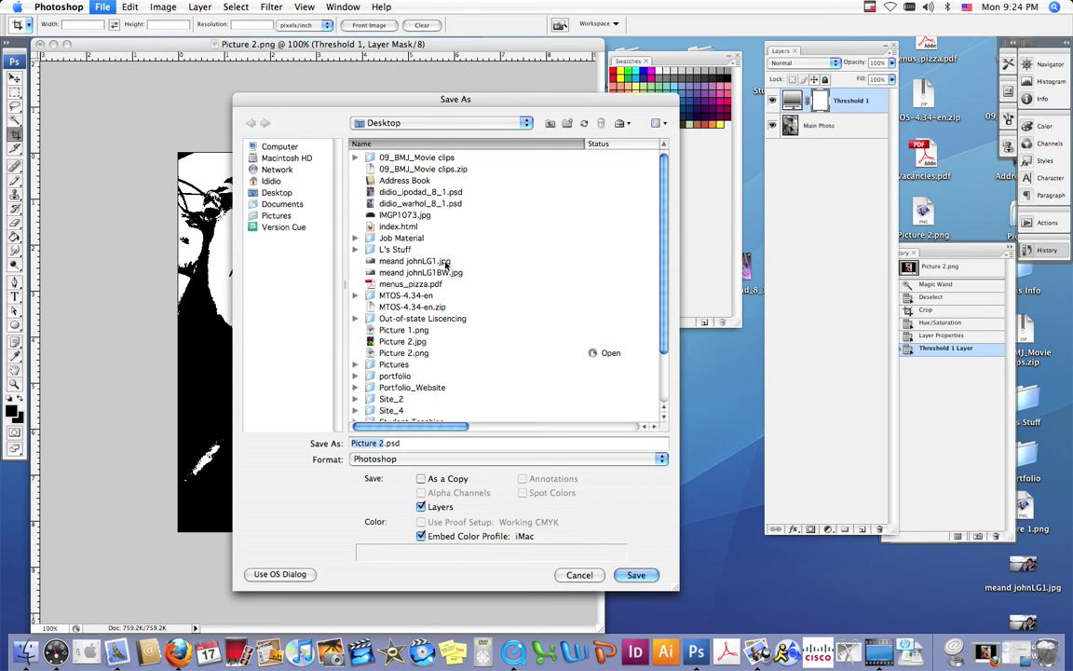
left_click(454, 204)
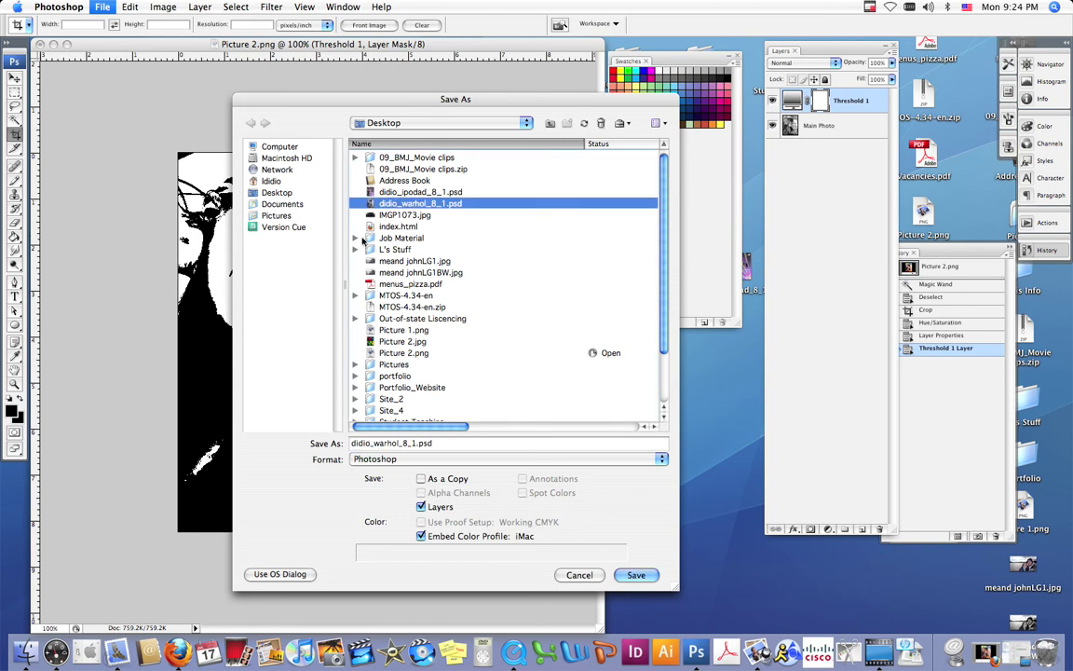
left_click(635, 575)
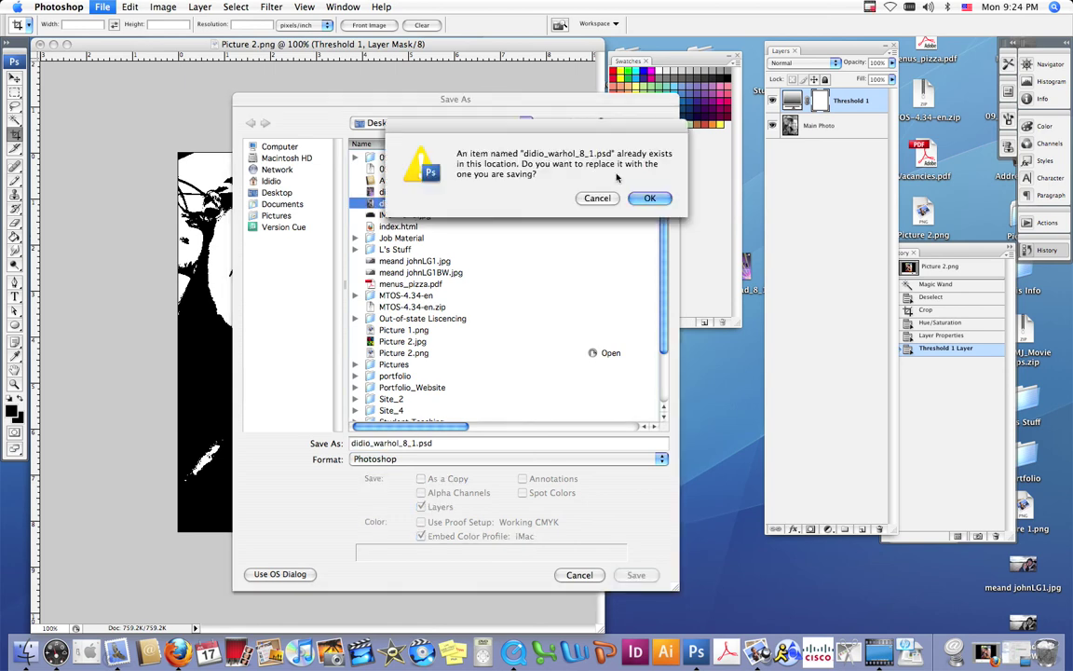
left_click(649, 199)
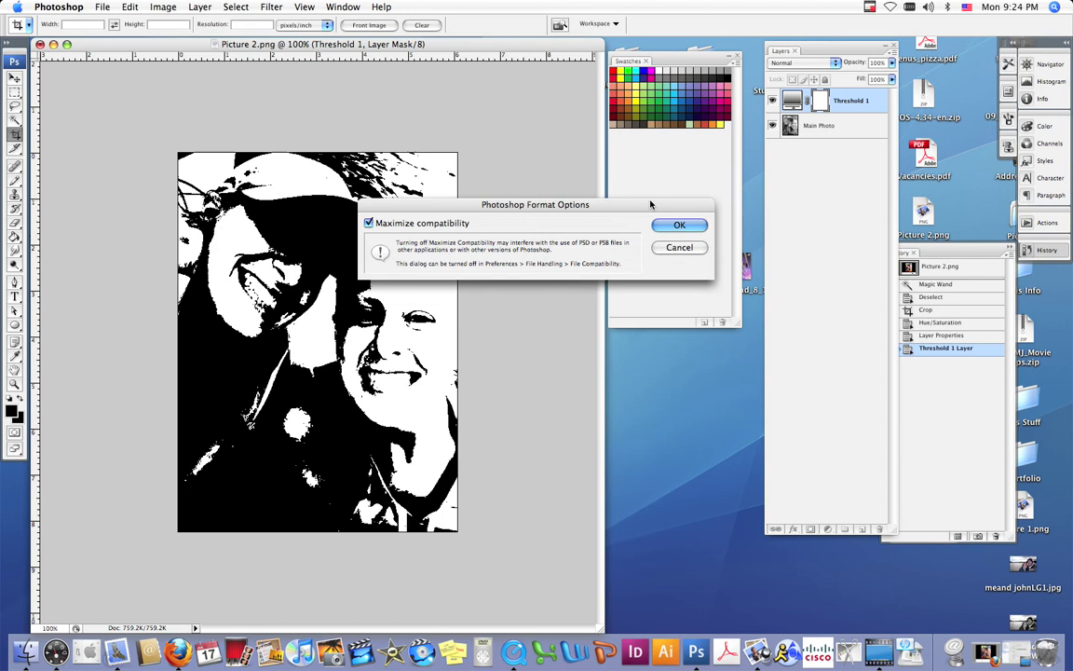
left_click(679, 247)
- Save again in Photoshop format over didio_warhol_8_1.psd, confirming replacement and format options
left_click(102, 8)
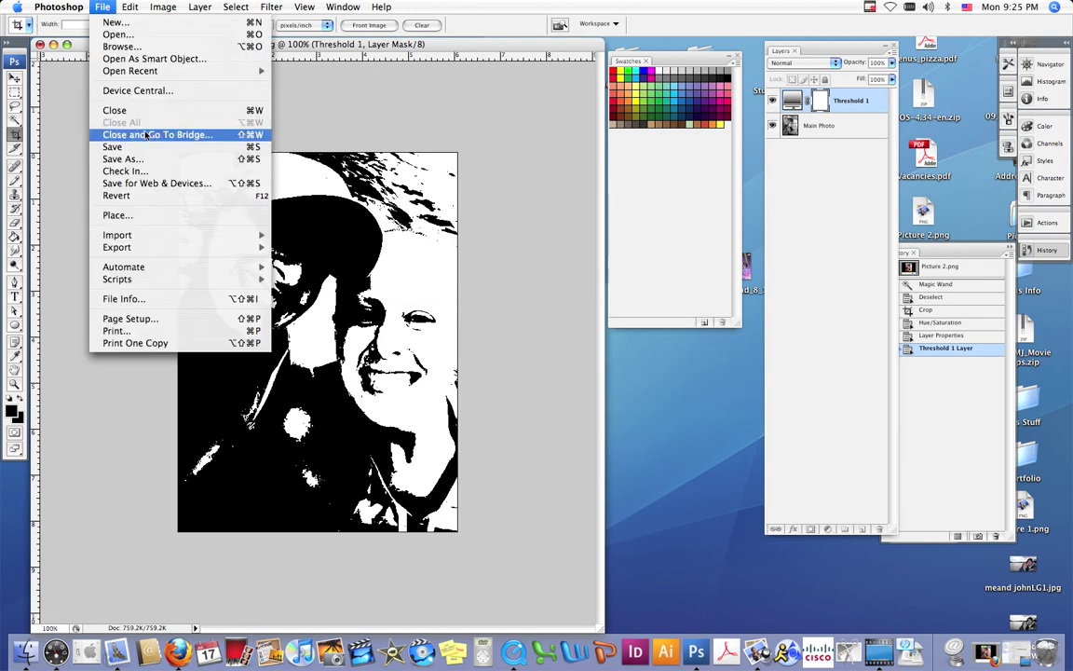
left_click(173, 160)
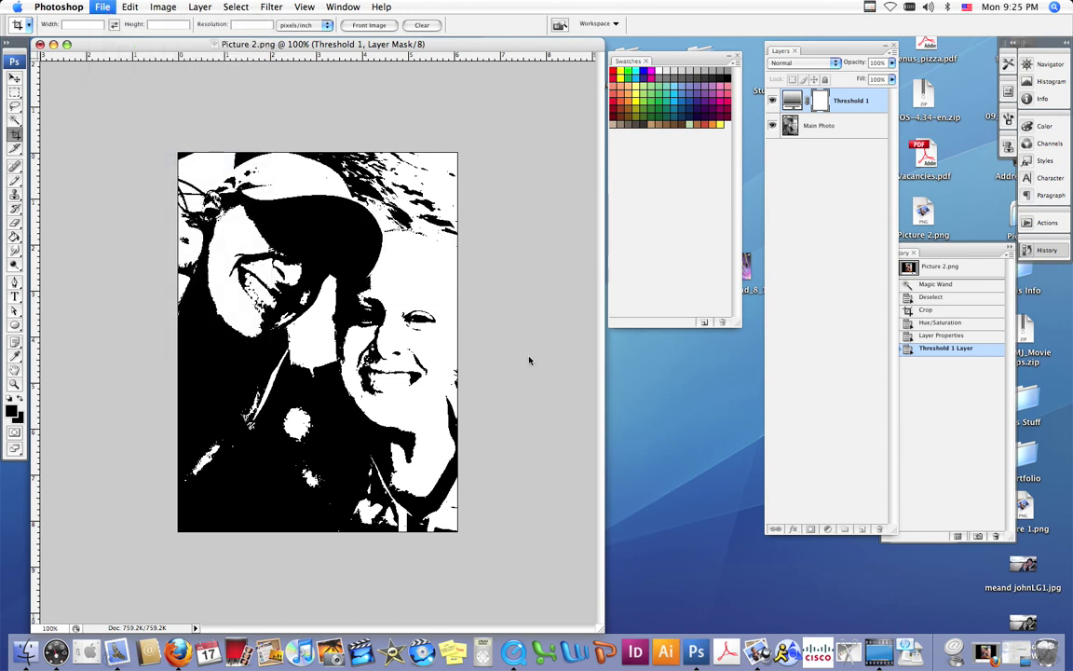
left_click(403, 458)
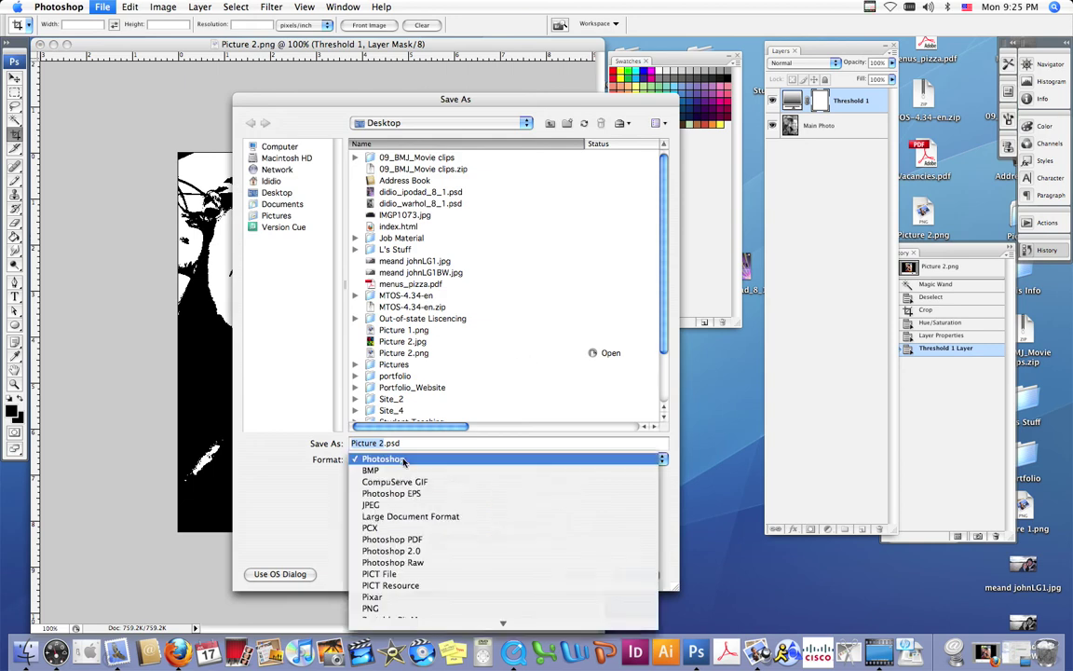
left_click(400, 454)
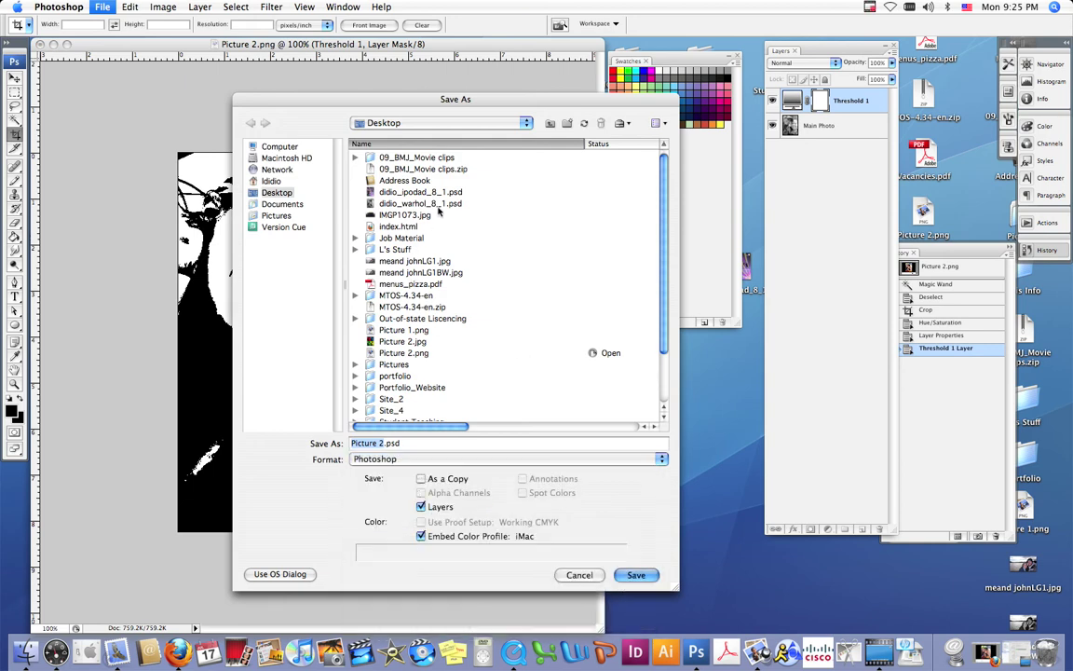
left_click(410, 203)
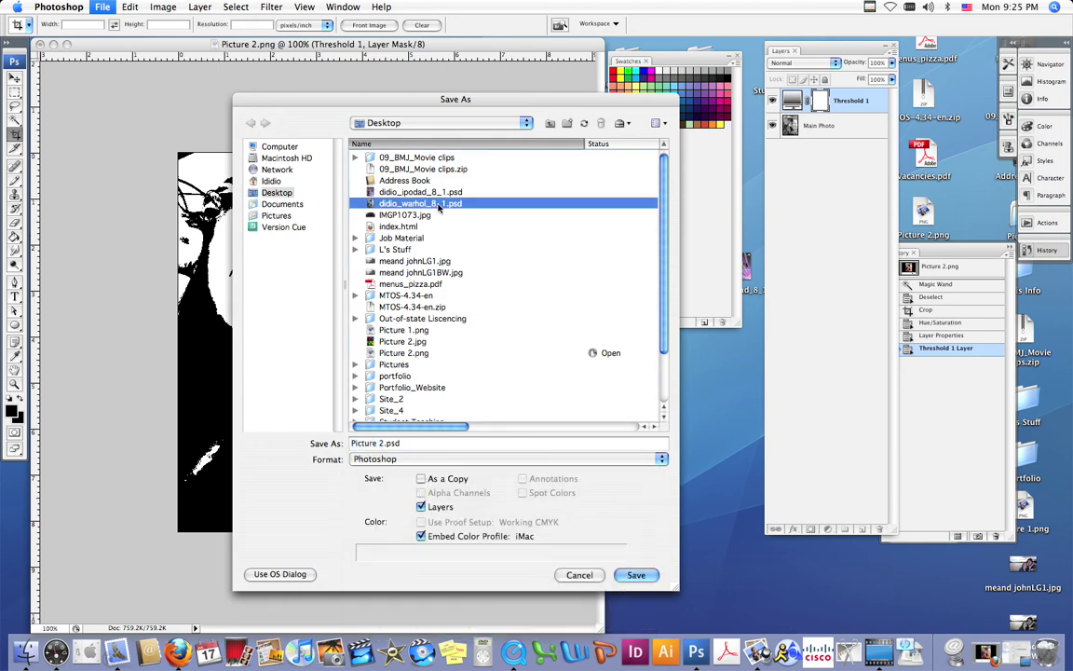
left_click(633, 575)
left_click(644, 199)
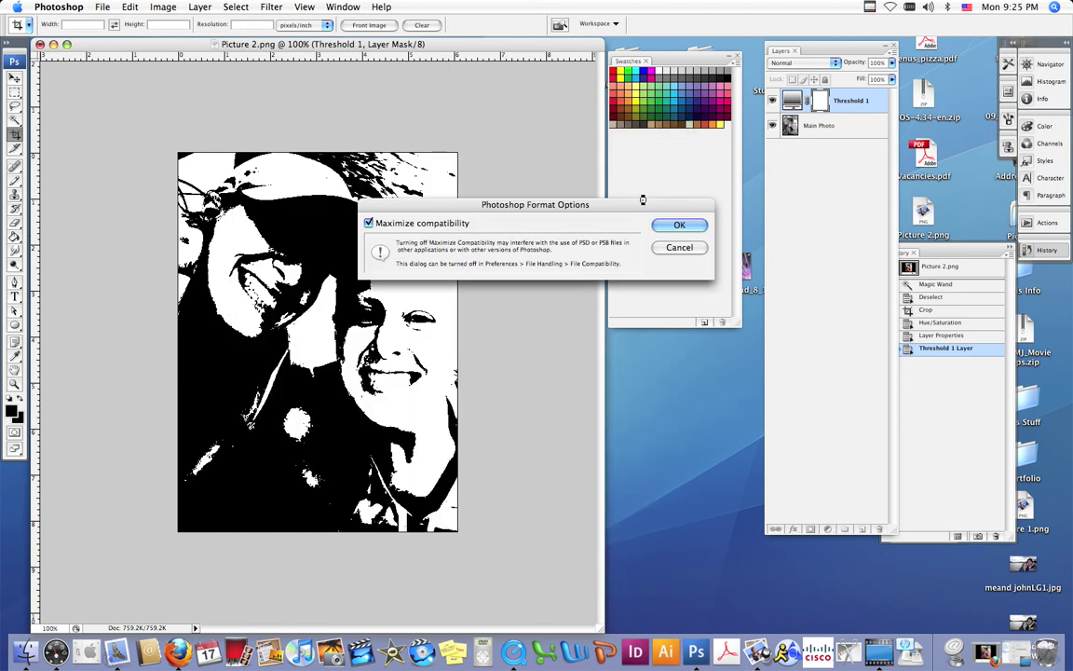
left_click(653, 221)
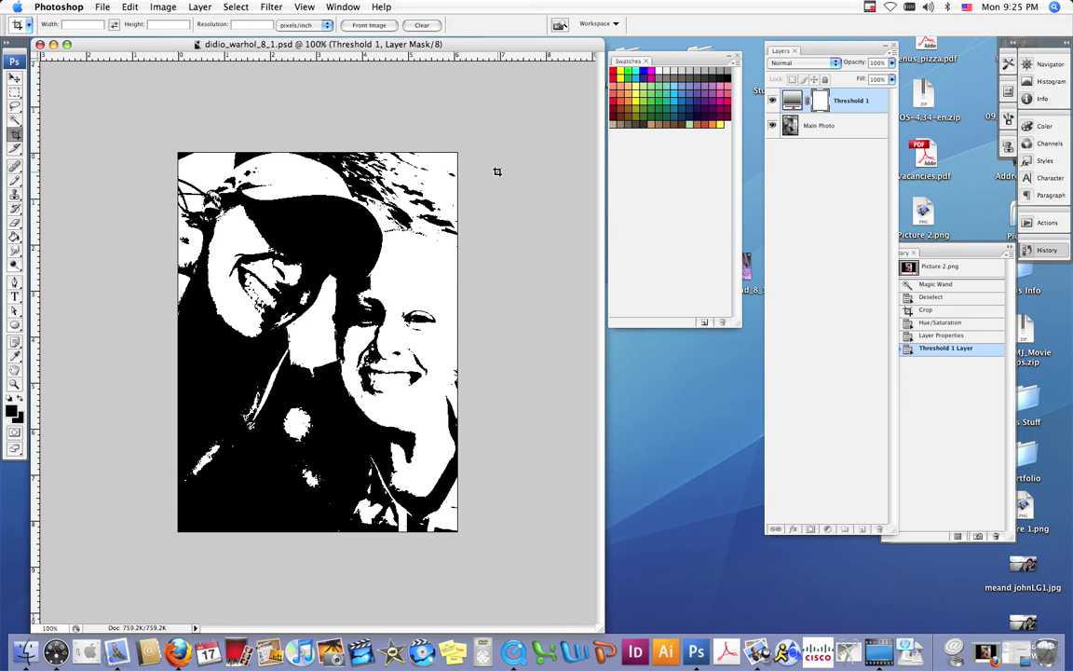
- Lower the Threshold 1 layer's opacity to 50%
left_click(872, 107)
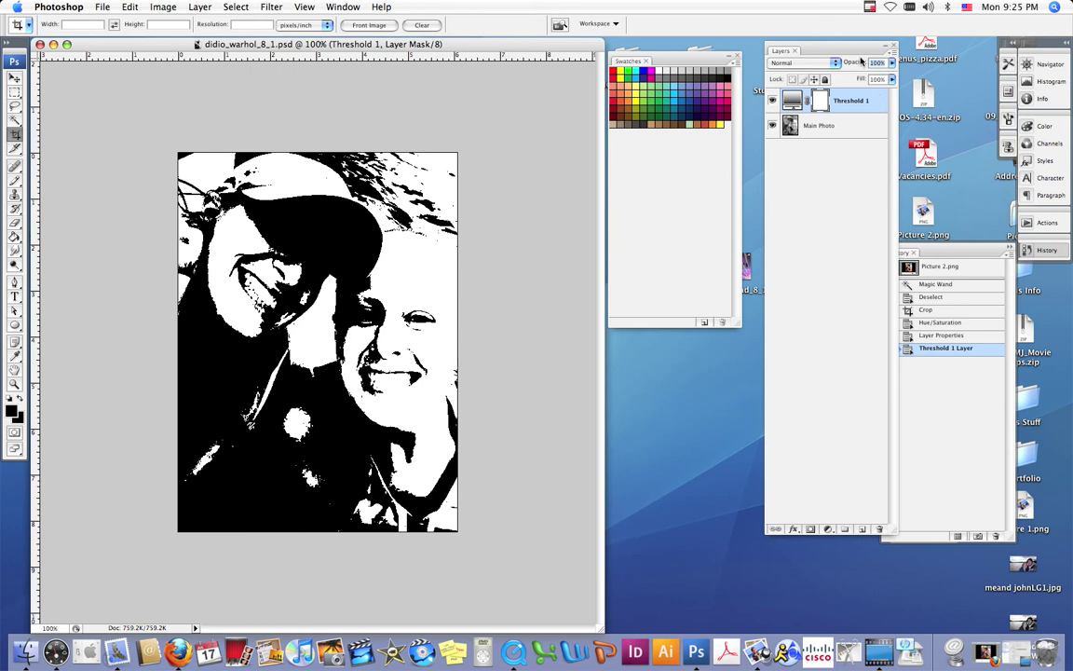
mouse_move(861, 61)
left_mouse_down()
mouse_move(829, 61)
mouse_move(860, 61)
left_mouse_up()
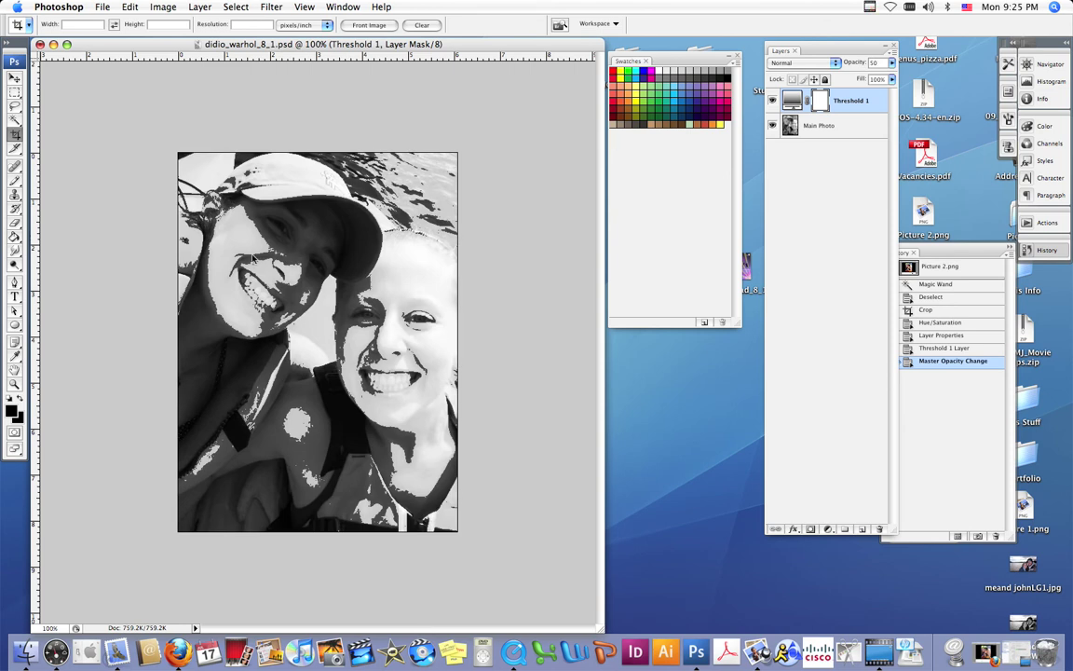
- Duplicate the Main Photo layer to create Main Photo copy above it
left_click(875, 130)
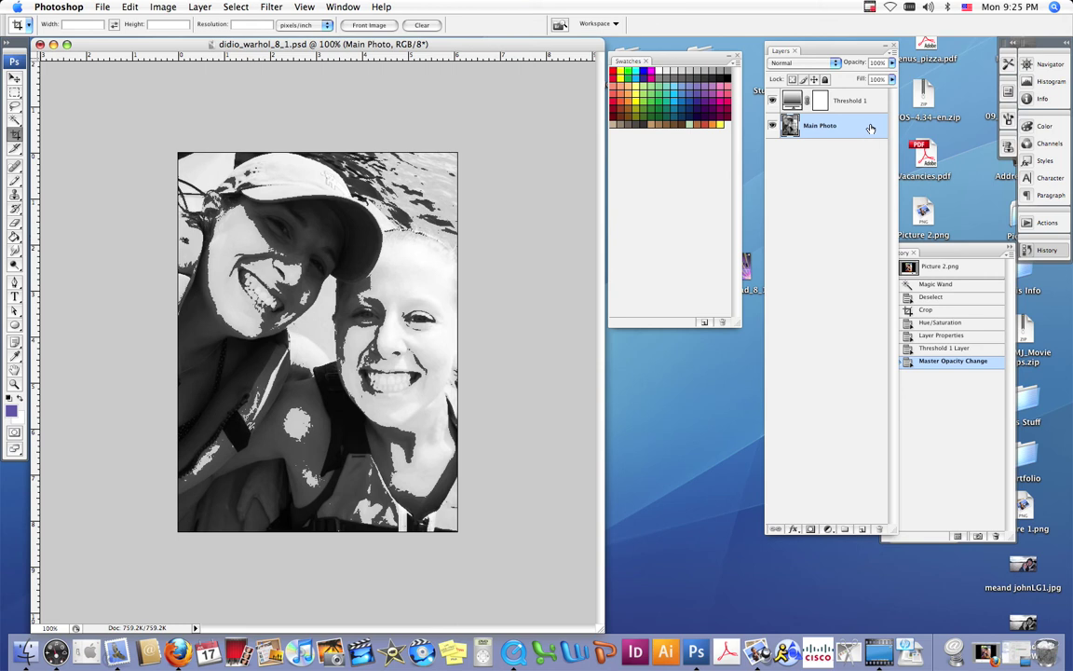
left_click_drag(870, 129, 861, 528)
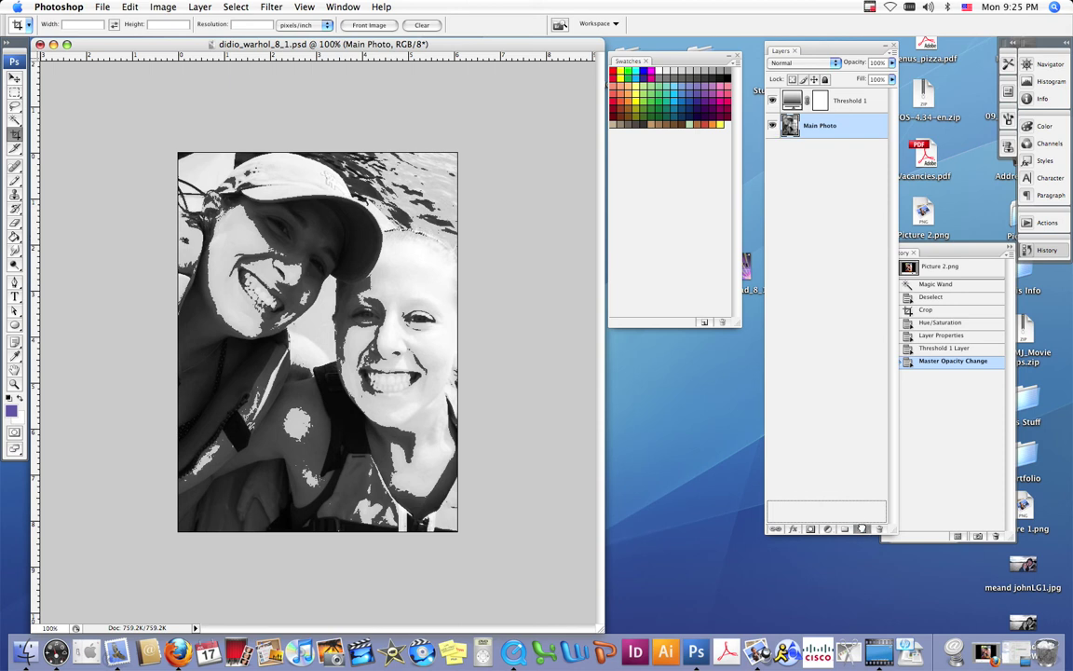
left_click_drag(862, 530, 862, 530)
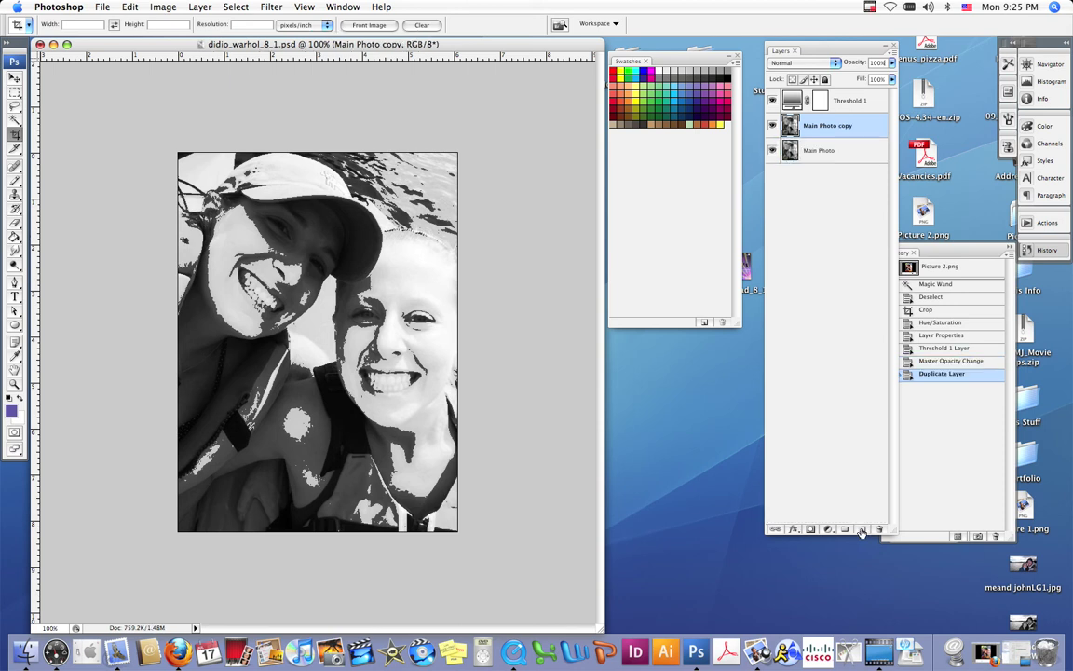
left_click(15, 250)
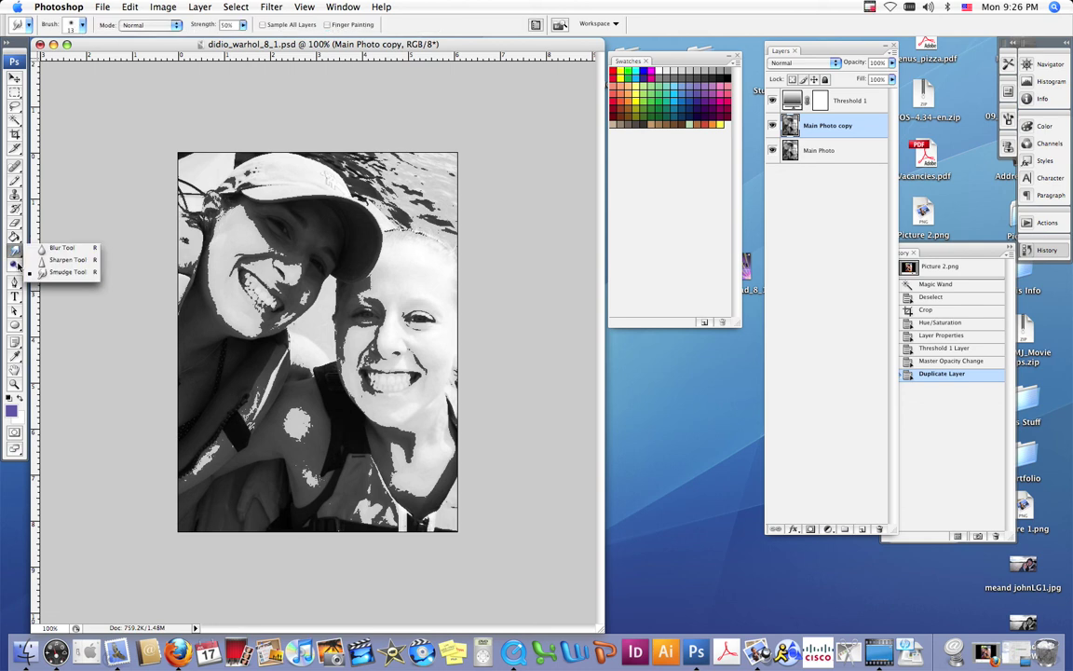
- Darken the left woman's hair and cheek with the Burn tool
left_click(16, 266)
left_click(16, 266)
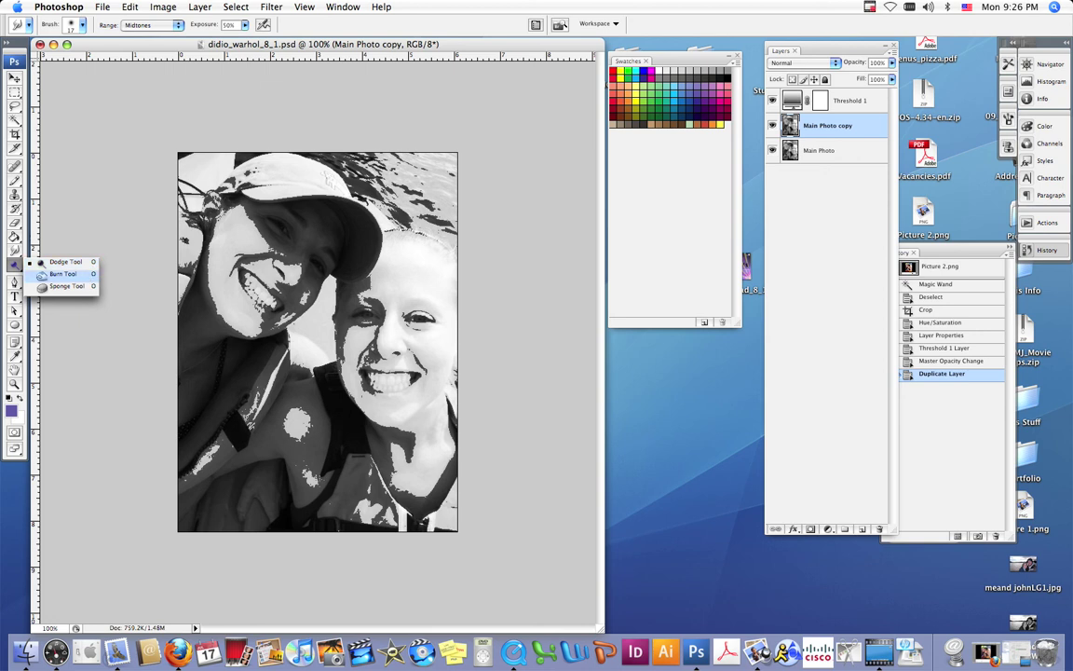
left_click(56, 274)
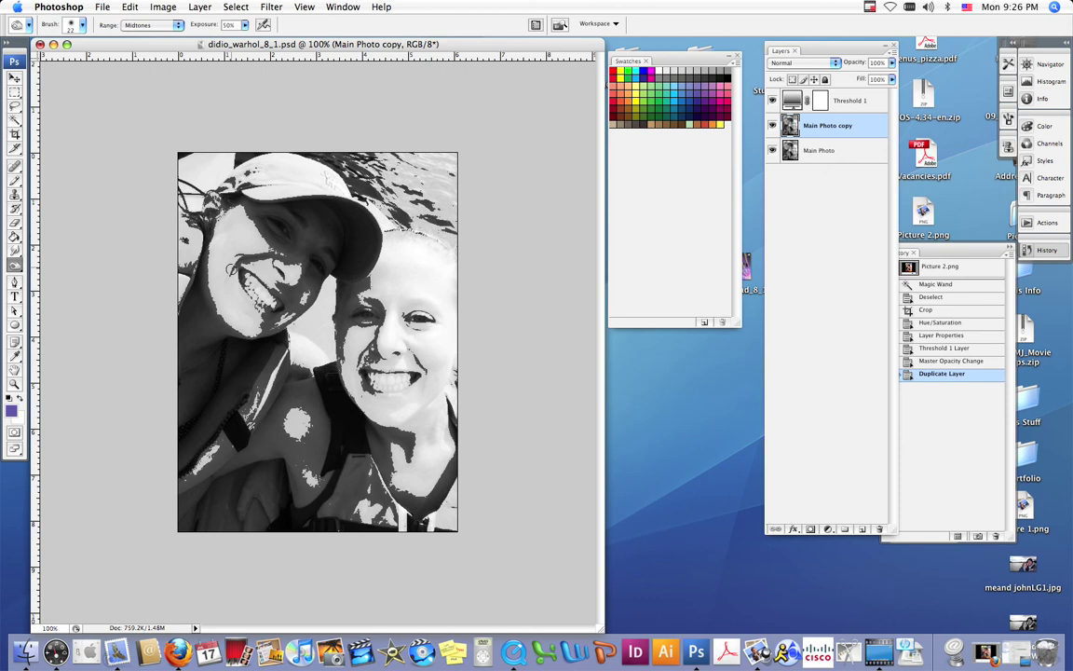
mouse_move(209, 248)
left_mouse_down()
mouse_move(209, 262)
mouse_move(205, 231)
mouse_move(188, 236)
mouse_move(190, 270)
mouse_move(230, 315)
left_mouse_up()
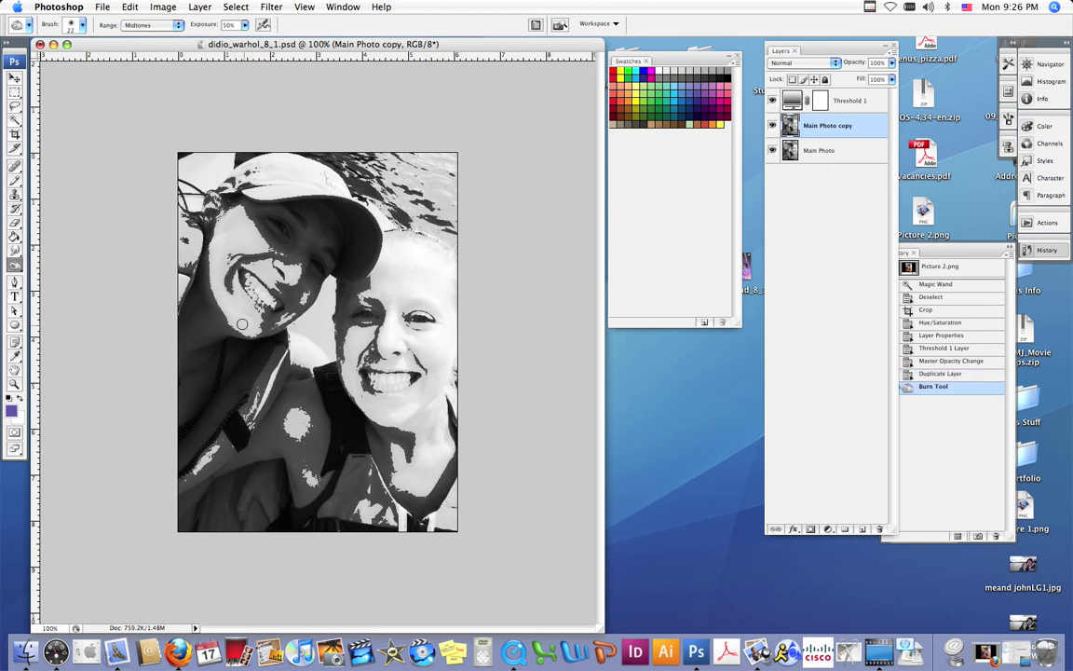
left_click_drag(240, 302, 181, 285)
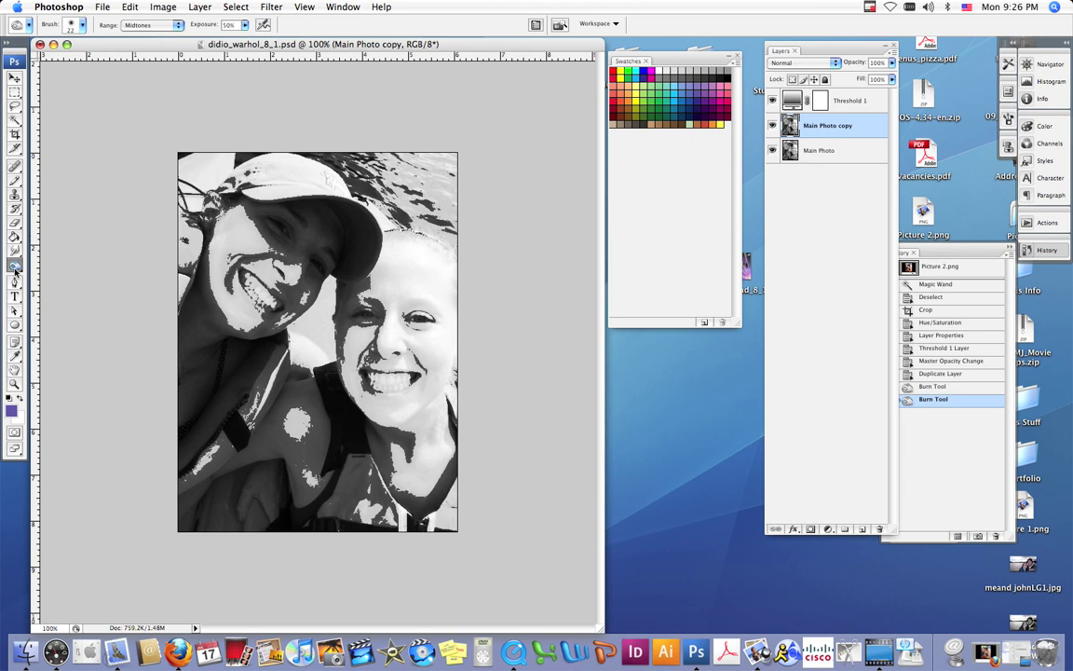
- Lighten the left cheek and the area between the two faces with the Dodge tool
left_click_drag(15, 270, 55, 262)
mouse_move(187, 245)
left_mouse_down()
mouse_move(199, 281)
mouse_move(229, 297)
mouse_move(213, 227)
mouse_move(216, 265)
left_mouse_up()
left_click(312, 276)
left_click(298, 263)
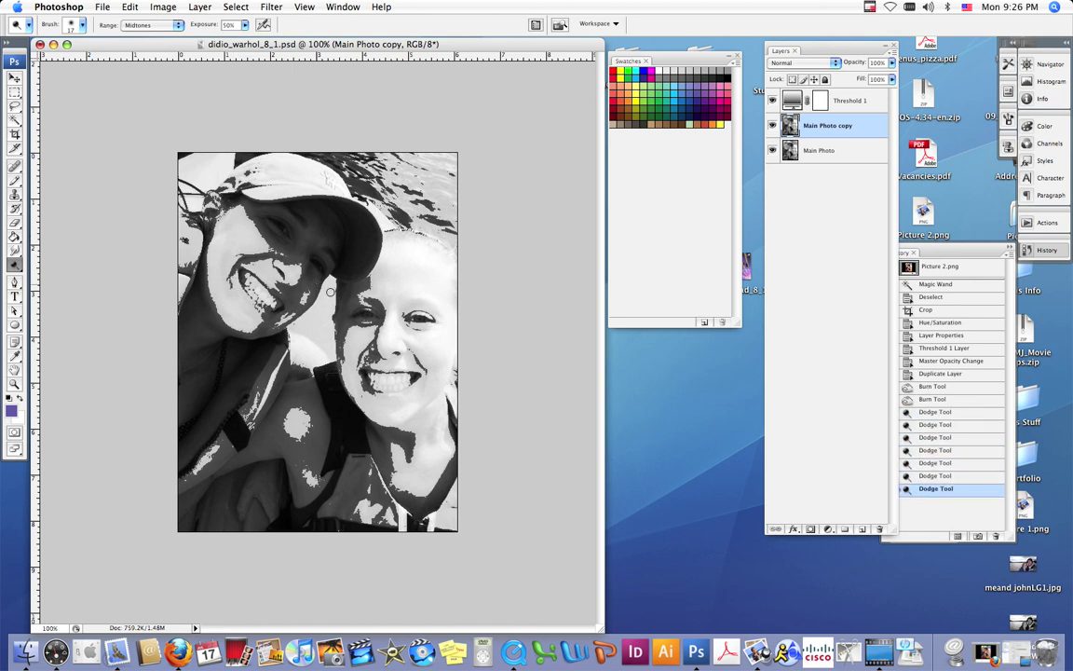
left_click(322, 267)
left_click(317, 270)
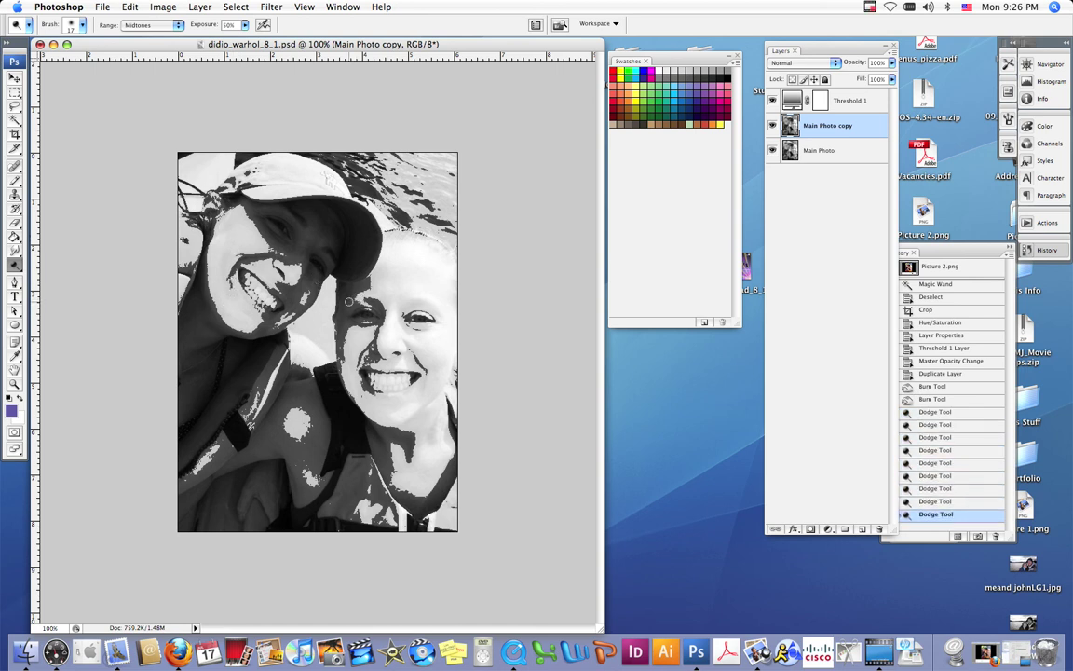
left_click(345, 294)
- Burn the right face, forehead, hairline and cap edge, then dodge the left hair strands
mouse_move(14, 265)
left_mouse_down()
mouse_move(47, 260)
mouse_move(51, 272)
left_mouse_up()
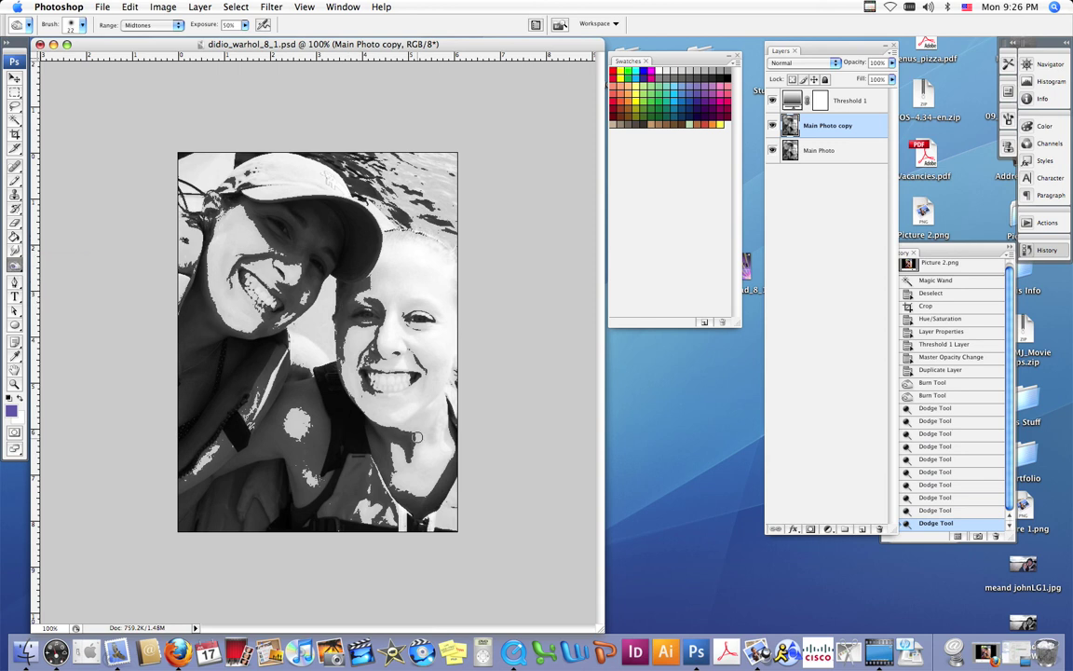
left_click(392, 358)
left_click(373, 379)
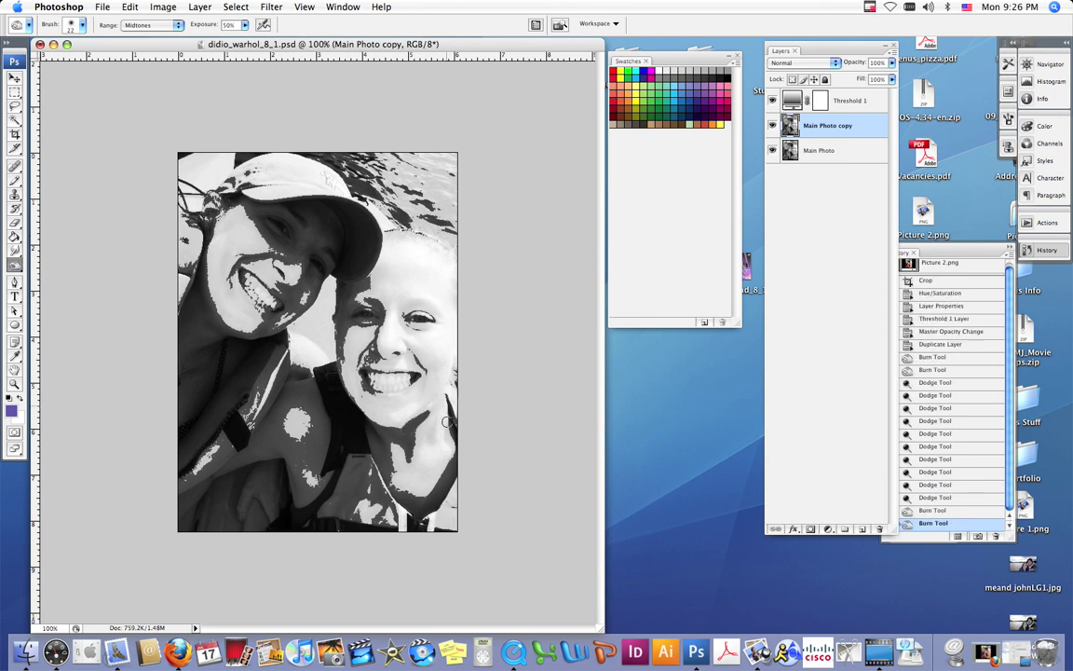
left_click_drag(401, 360, 401, 419)
mouse_move(403, 317)
left_mouse_down()
mouse_move(439, 305)
mouse_move(405, 297)
mouse_move(442, 304)
mouse_move(425, 300)
mouse_move(447, 310)
mouse_move(435, 305)
mouse_move(450, 351)
mouse_move(384, 302)
left_mouse_up()
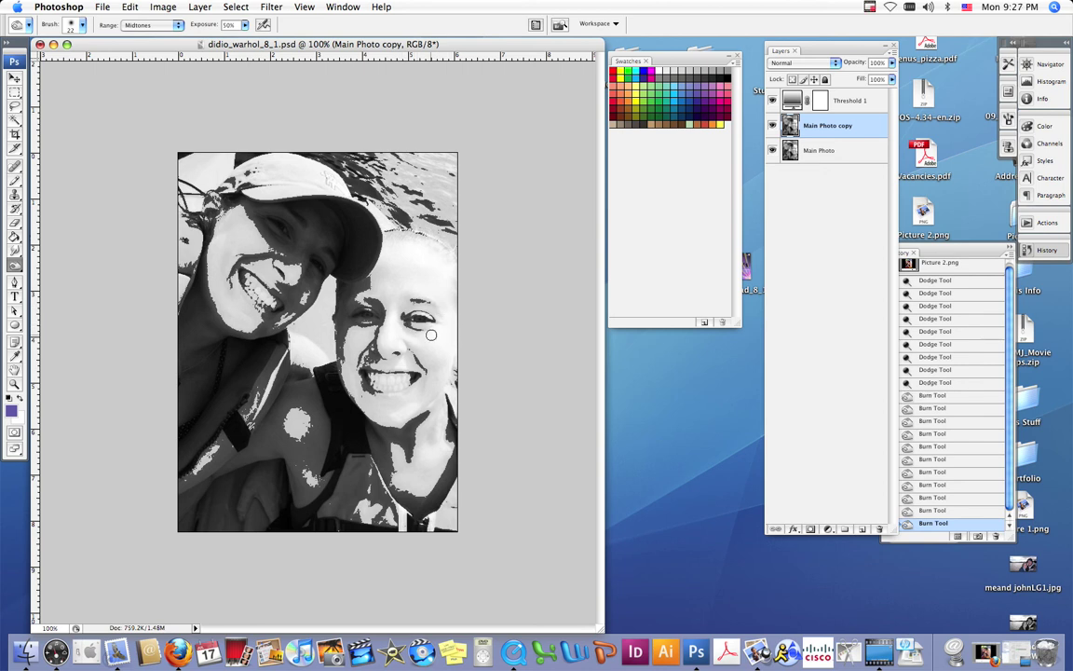
mouse_move(352, 198)
left_mouse_down()
mouse_move(407, 234)
mouse_move(391, 243)
mouse_move(354, 224)
mouse_move(442, 255)
mouse_move(406, 256)
mouse_move(378, 213)
mouse_move(462, 271)
mouse_move(356, 210)
mouse_move(388, 238)
left_mouse_up()
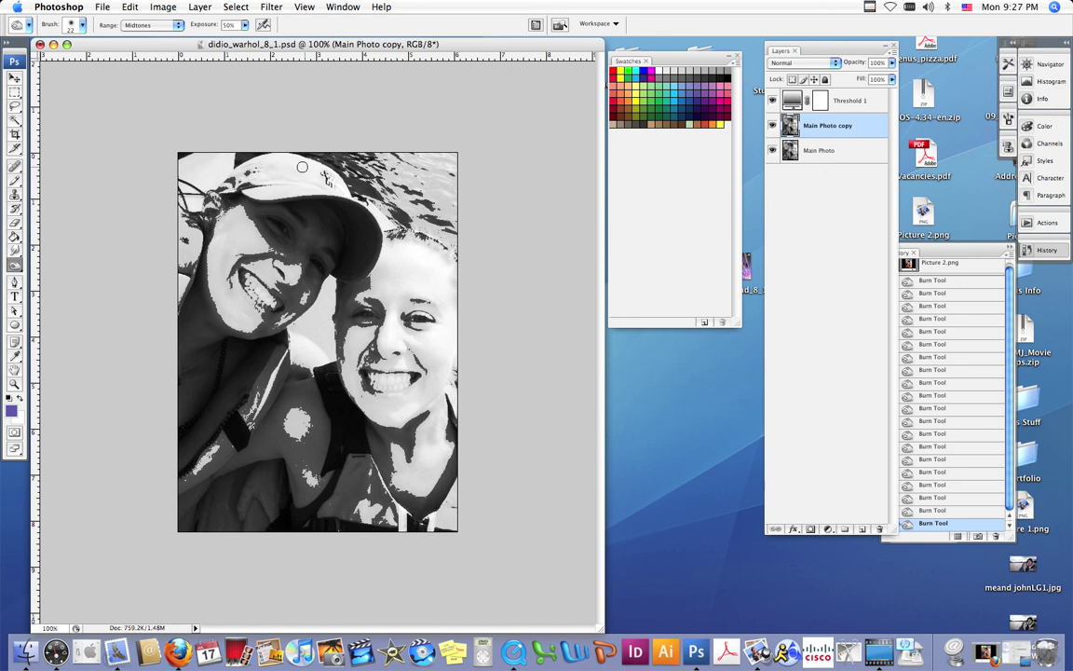
mouse_move(216, 152)
left_mouse_down()
mouse_move(207, 160)
mouse_move(264, 170)
mouse_move(203, 169)
mouse_move(226, 146)
mouse_move(194, 179)
mouse_move(208, 229)
mouse_move(189, 233)
mouse_move(200, 285)
left_mouse_up()
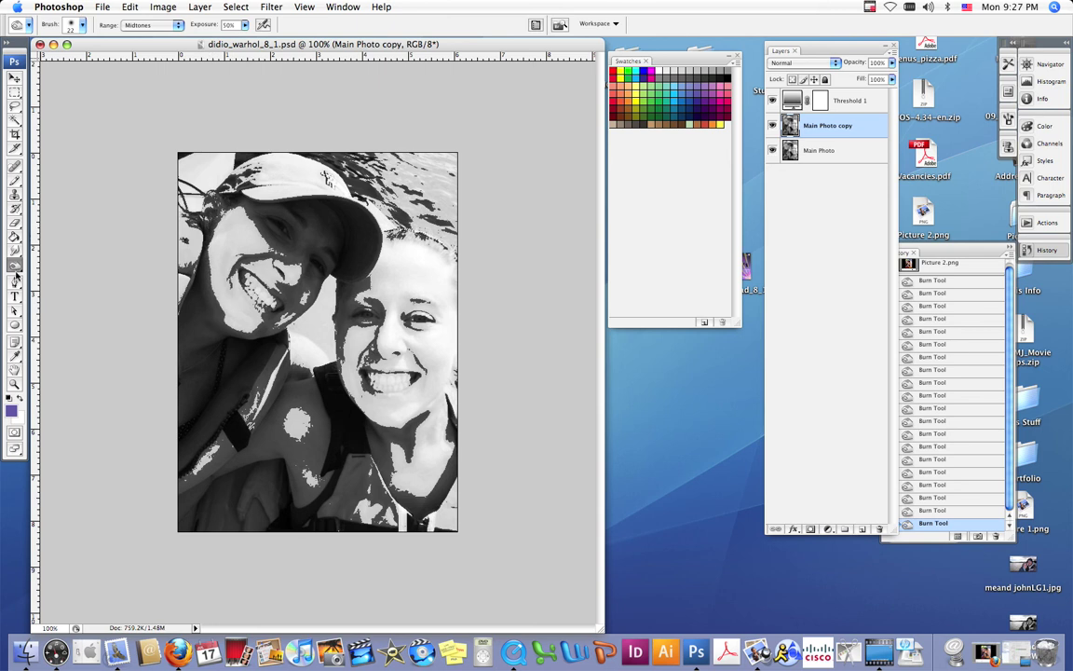
left_click_drag(15, 266, 53, 253)
mouse_move(210, 298)
left_mouse_down()
mouse_move(187, 251)
mouse_move(206, 254)
mouse_move(184, 240)
mouse_move(200, 288)
mouse_move(228, 301)
mouse_move(210, 326)
mouse_move(248, 326)
mouse_move(218, 332)
left_mouse_up()
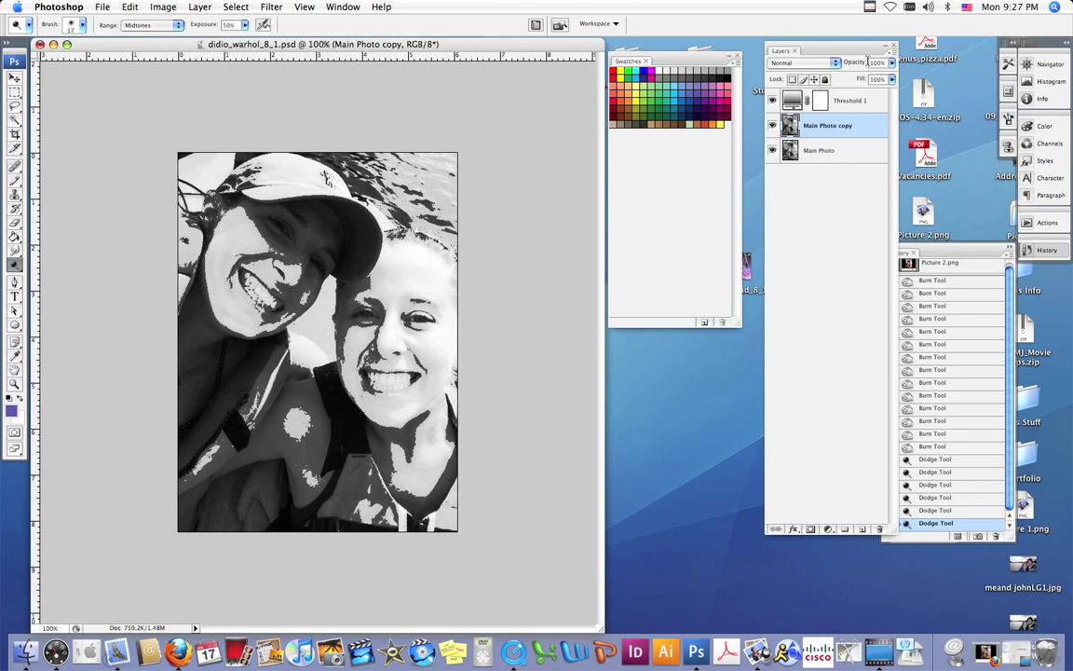
- Set the Threshold 1 layer's opacity back to 100
left_click(871, 103)
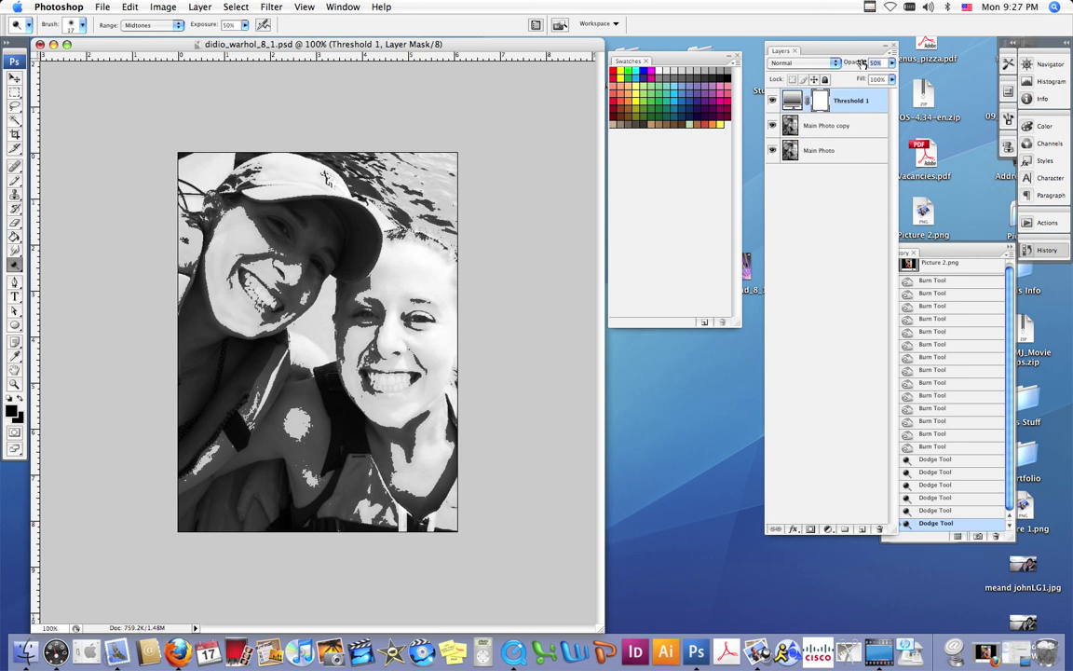
left_click_drag(868, 62, 863, 62)
type("100")
key("Return")
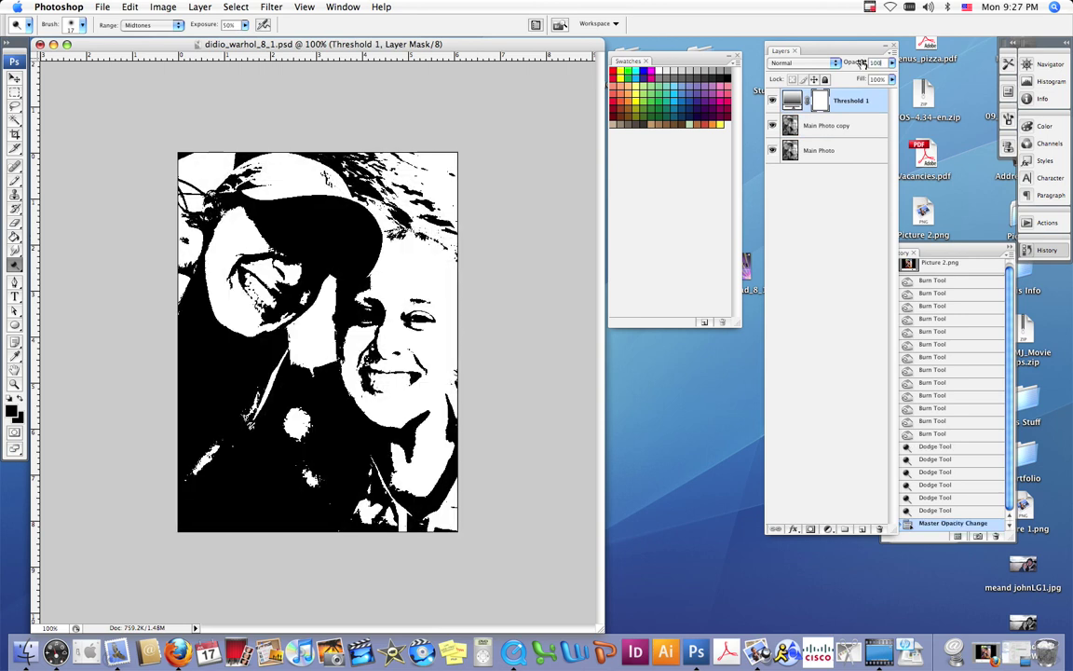
- Make a Color Range selection of Sampled Colors with Fuzziness 50
left_click(234, 7)
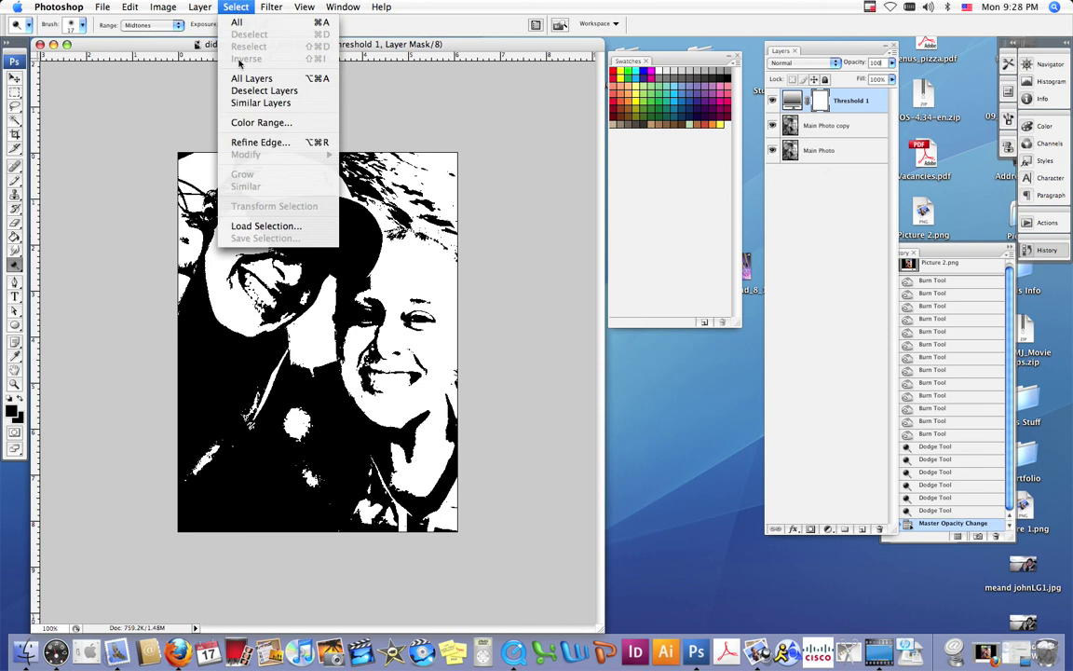
left_click(233, 120)
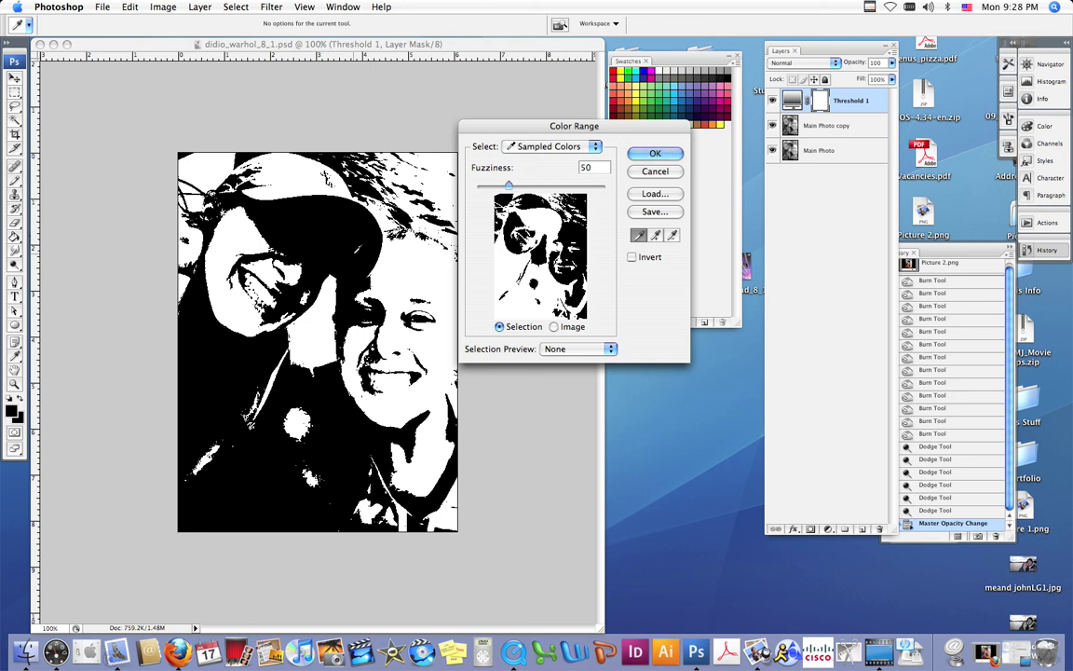
left_click(658, 152)
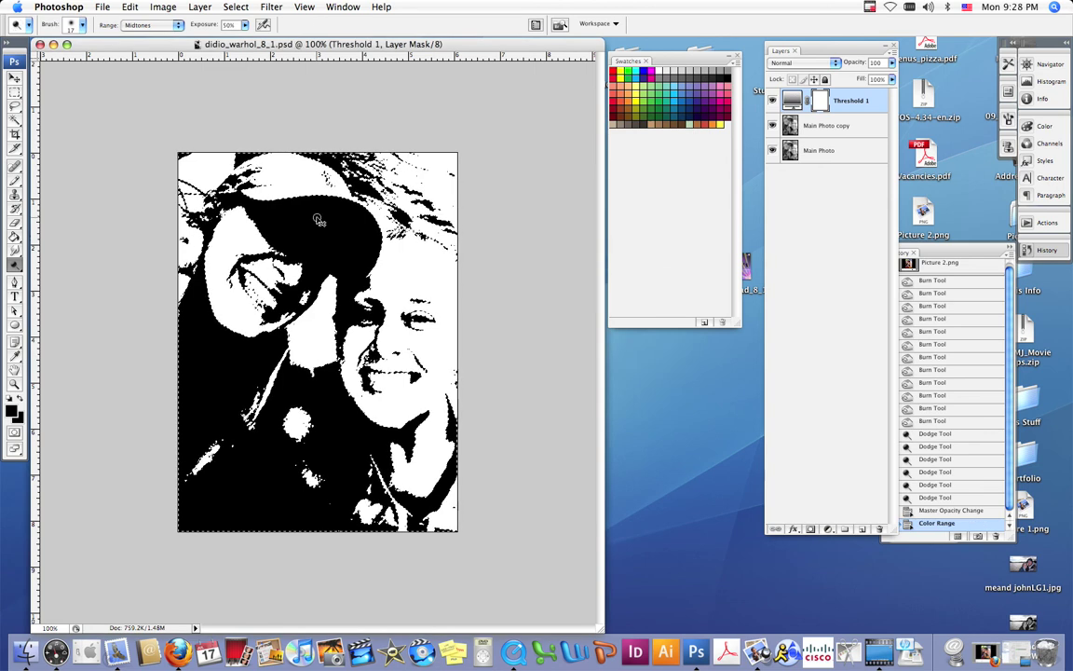
- Zoom to 200% and add an empty Layer 1 at the top of the stack
key("super+equal")
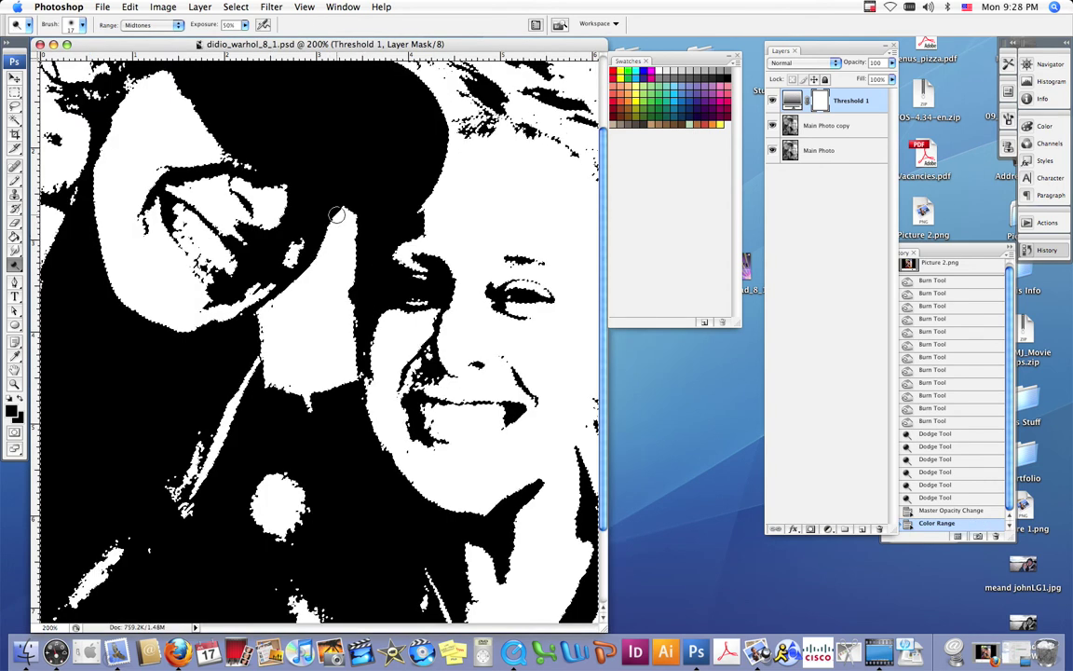
left_click_drag(338, 215, 441, 173)
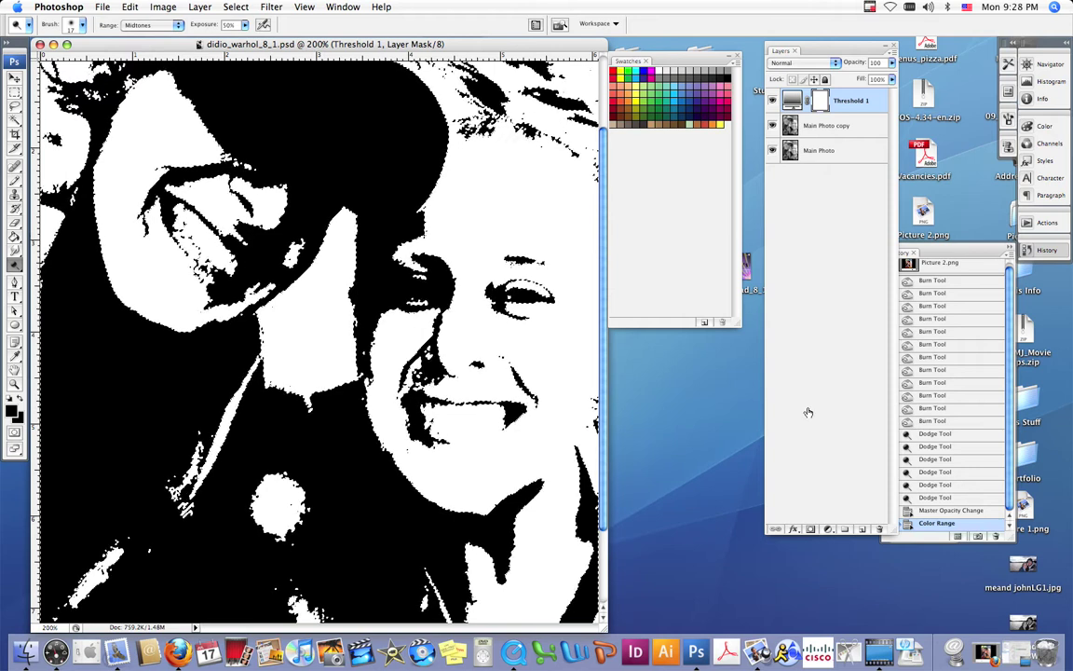
left_click(861, 531)
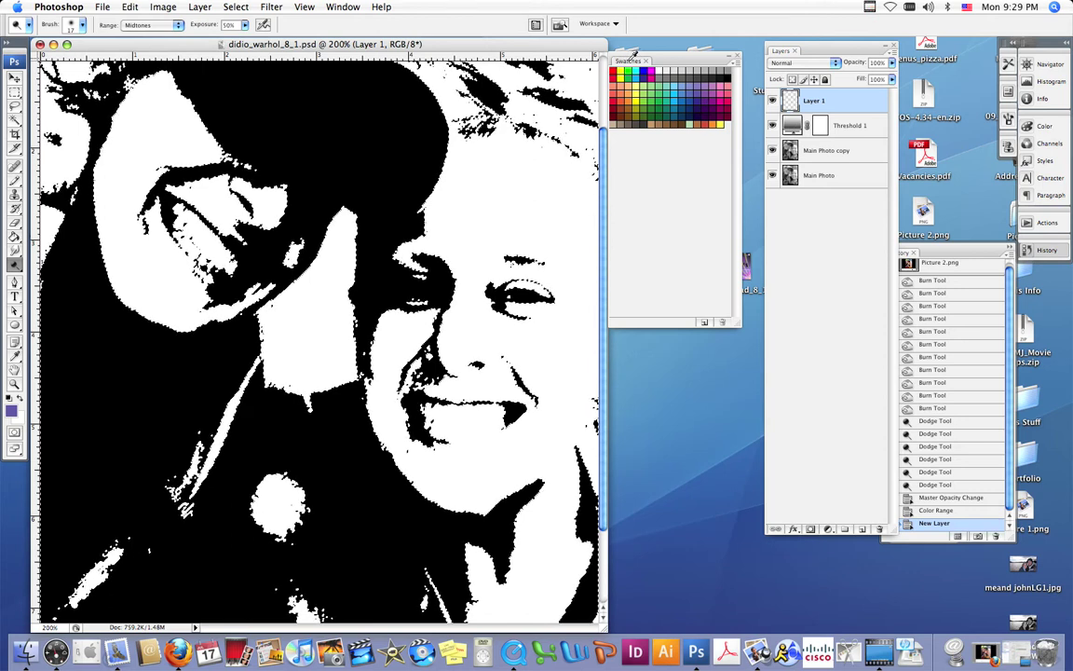
left_click_drag(634, 54, 645, 54)
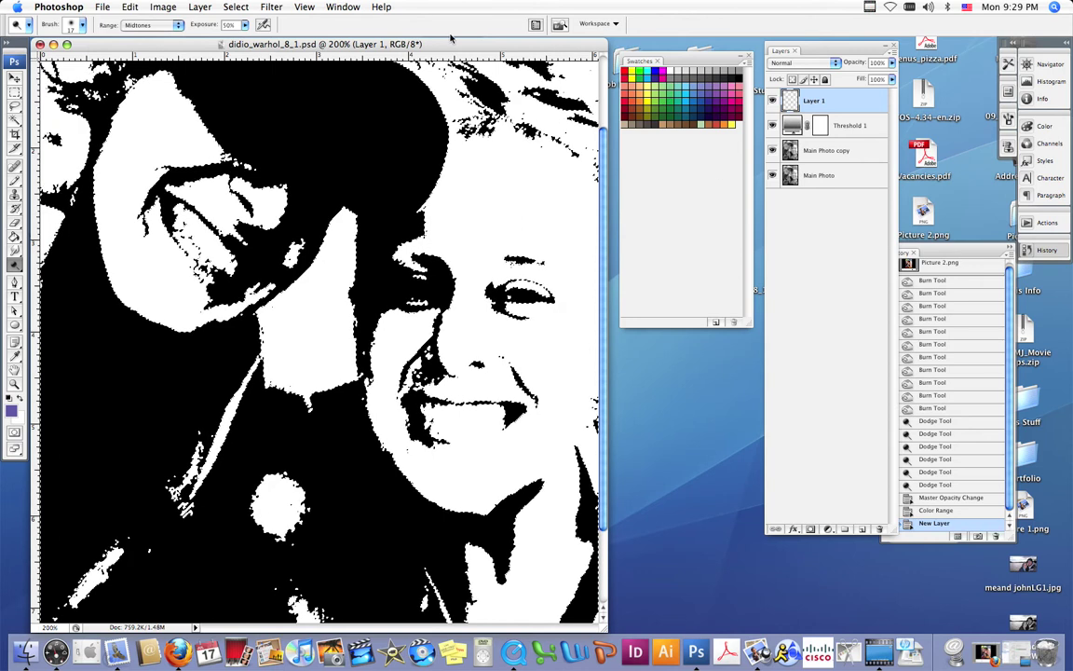
- Look through the Window menu's panel list, then close it without choosing anything
left_click(343, 8)
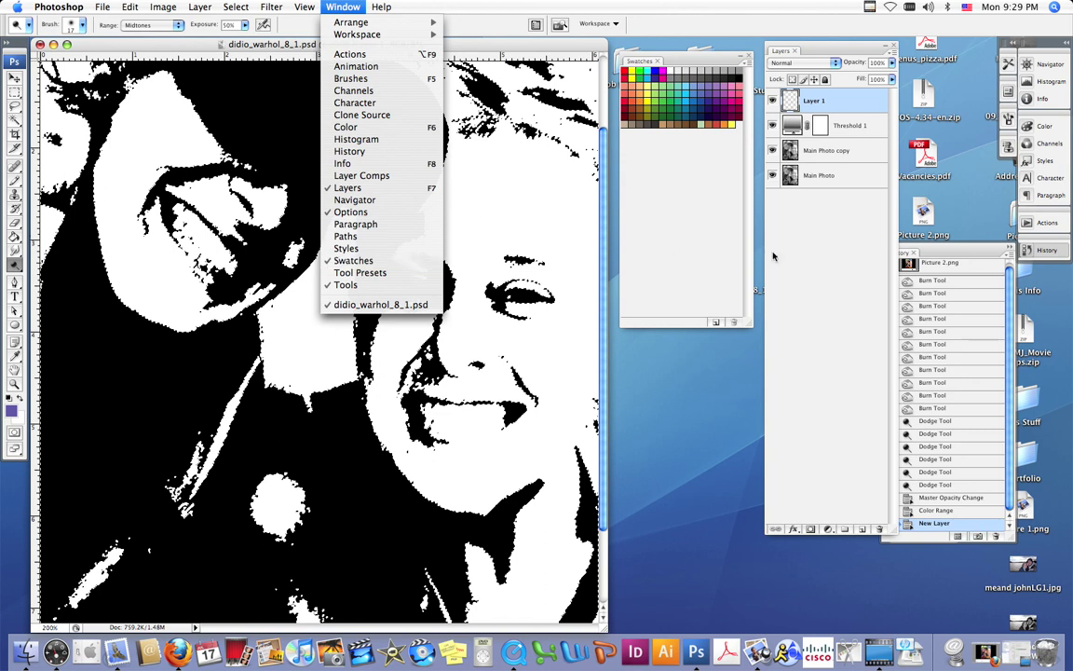
left_click(667, 171)
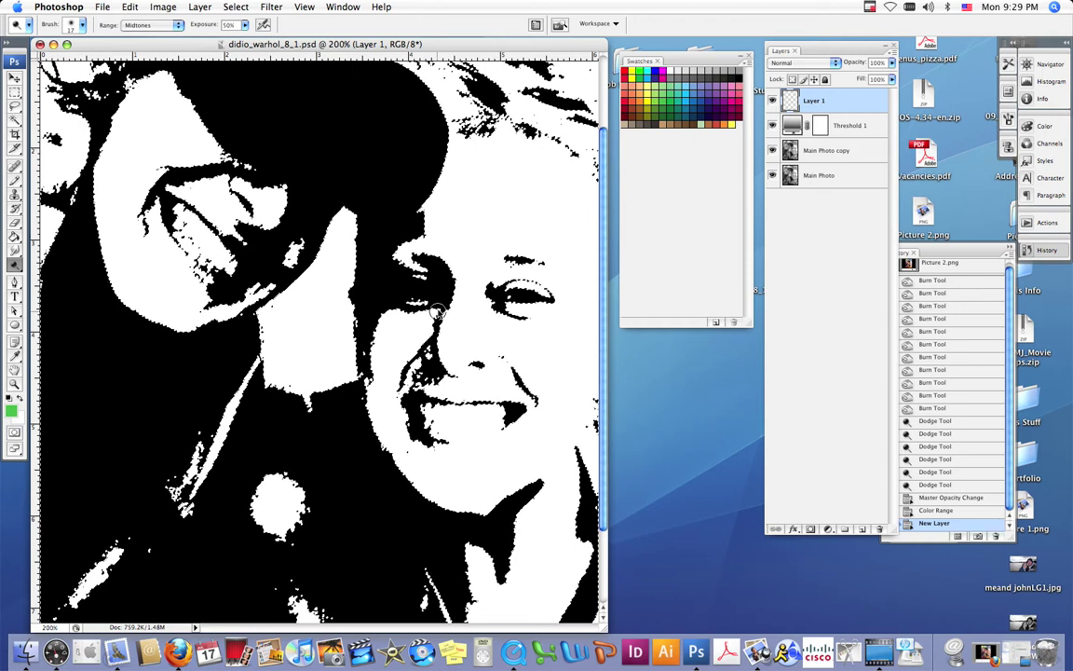
- Invert the Color Range selection with Select > Inverse
left_click(228, 8)
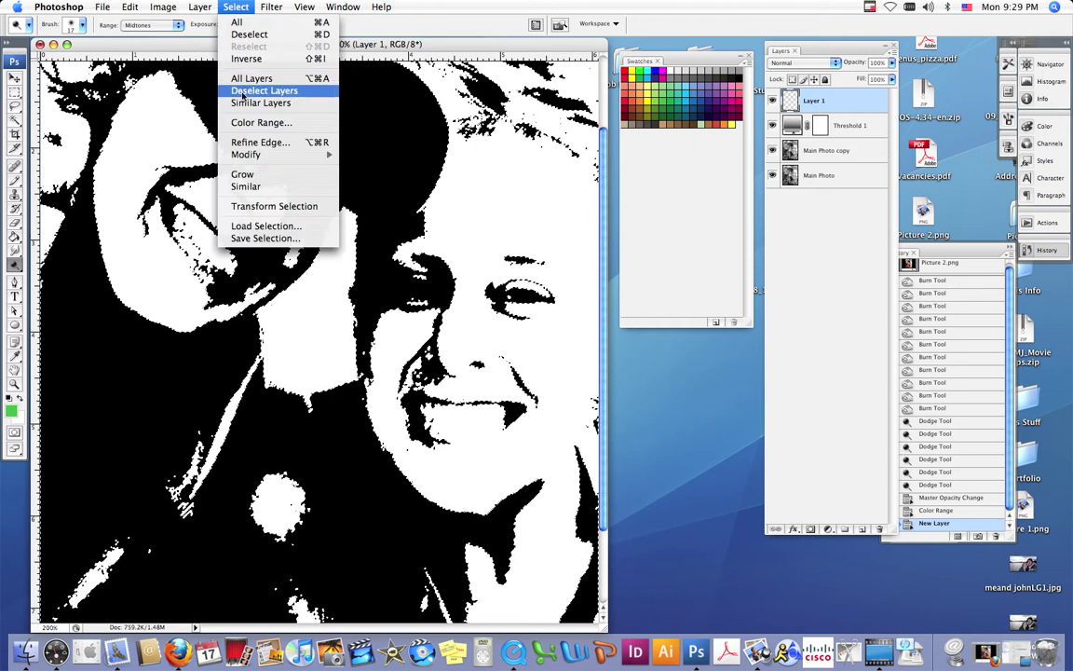
left_click(247, 59)
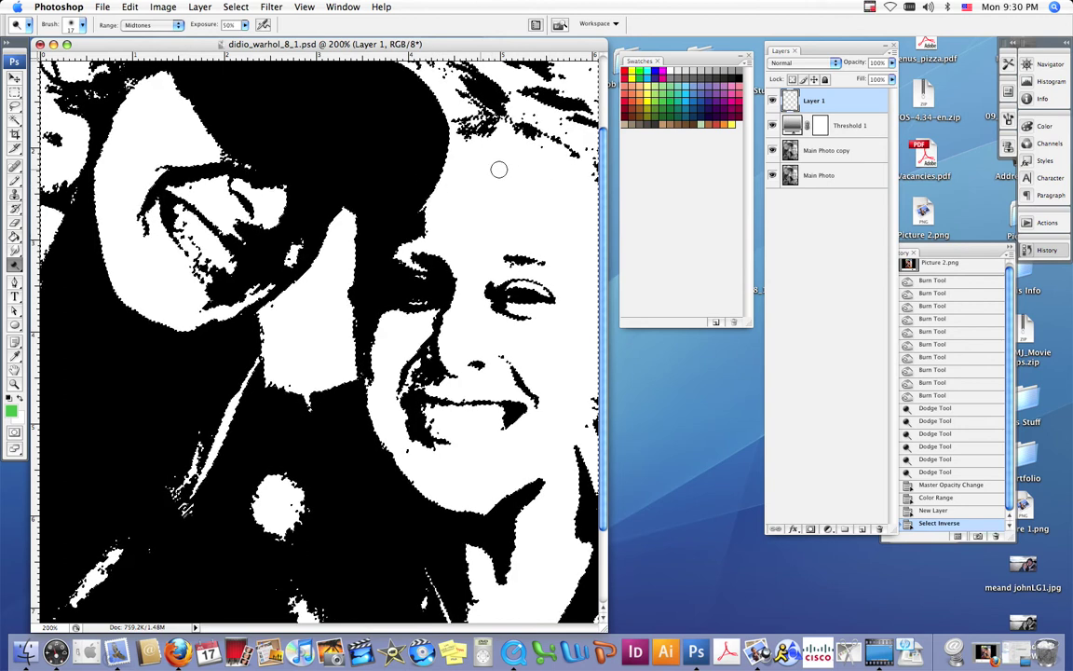
- Paint Bucket the selected white areas bright green on Layer 1, then view at 100%
left_click(14, 238)
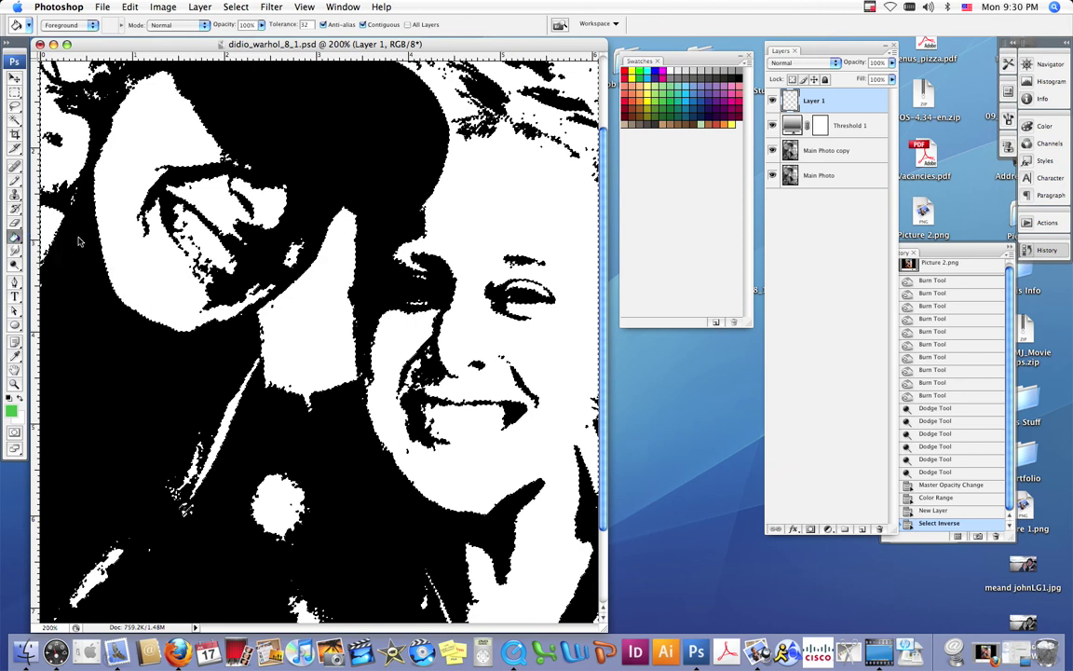
key("shift+g")
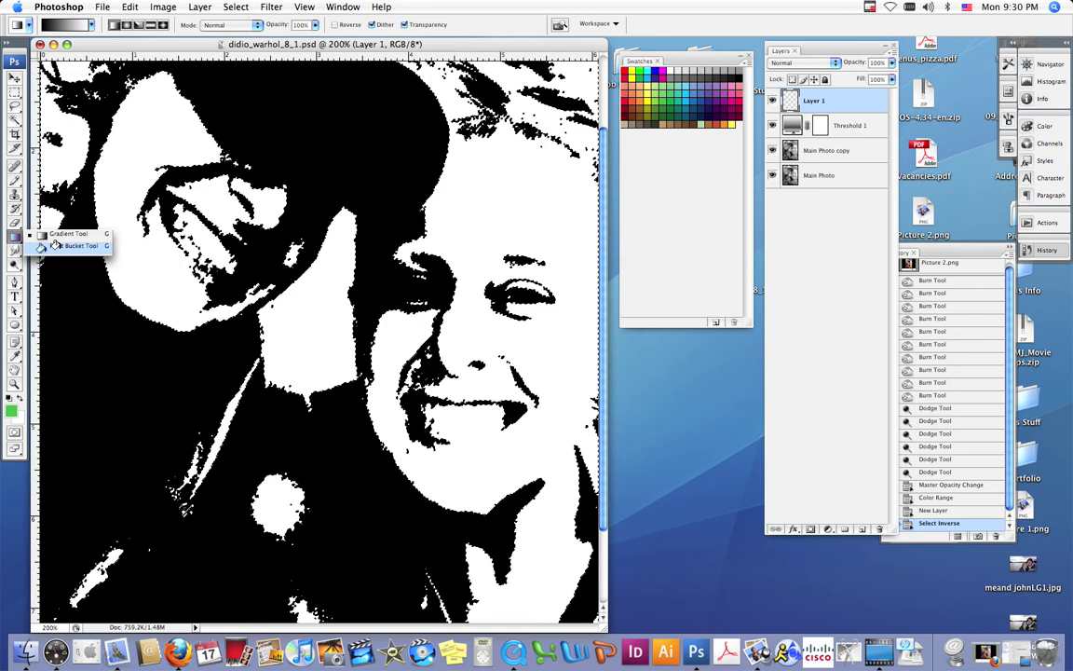
left_click(56, 245)
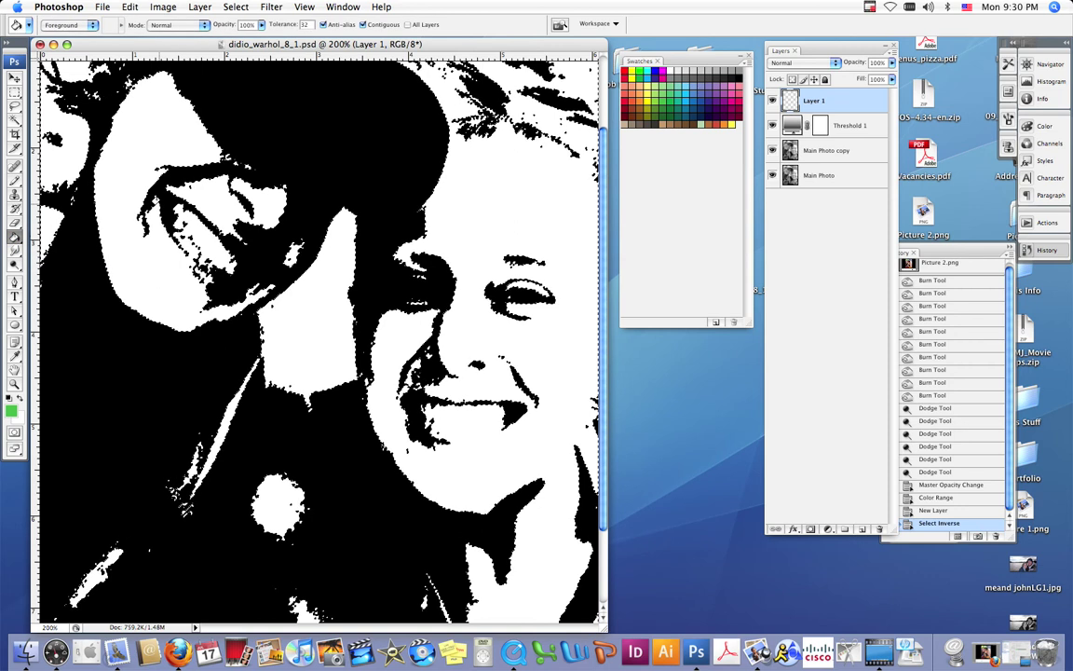
left_click(145, 111)
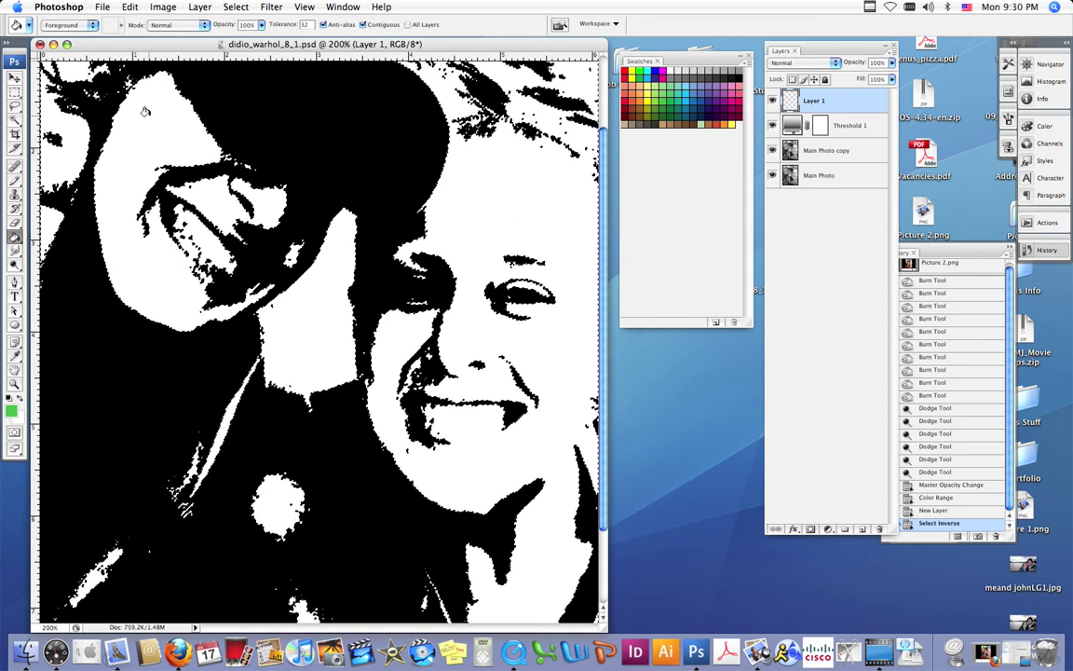
left_click(146, 111)
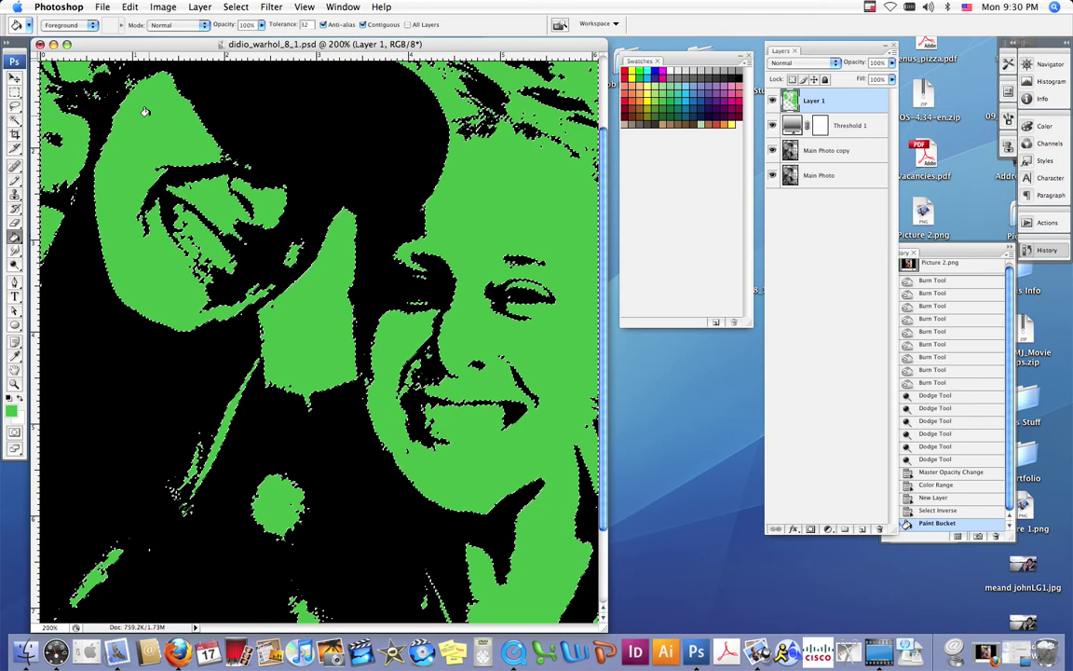
key("super+minus")
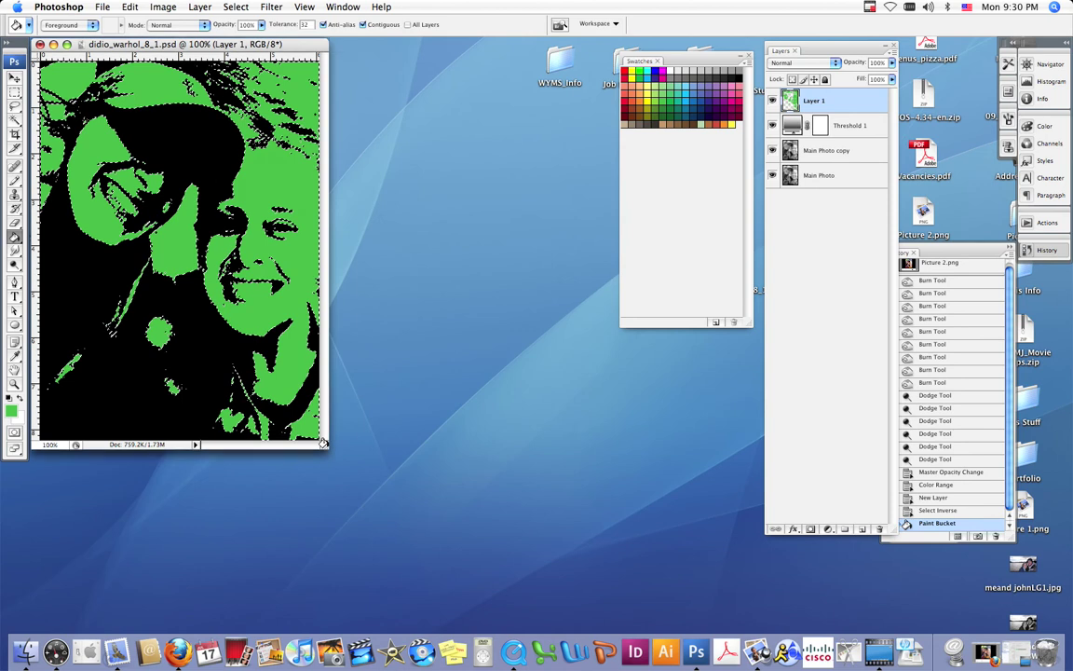
- Undo the bucket fill and fill the selection with Foreground Color, Normal mode, 100% opacity
left_click_drag(323, 443, 588, 570)
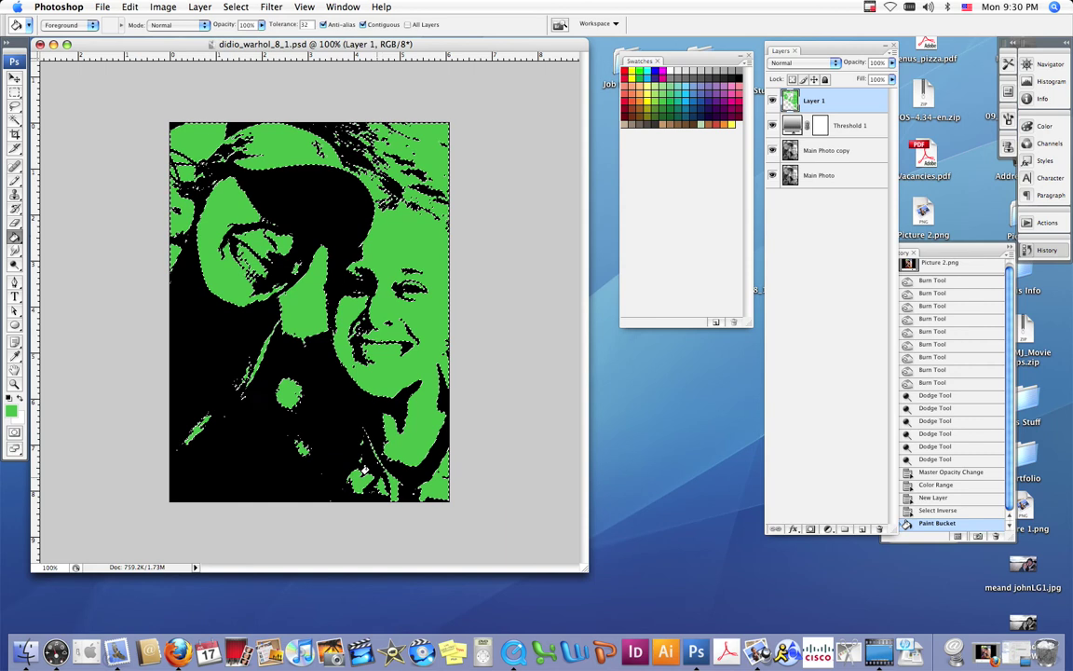
key("super+z")
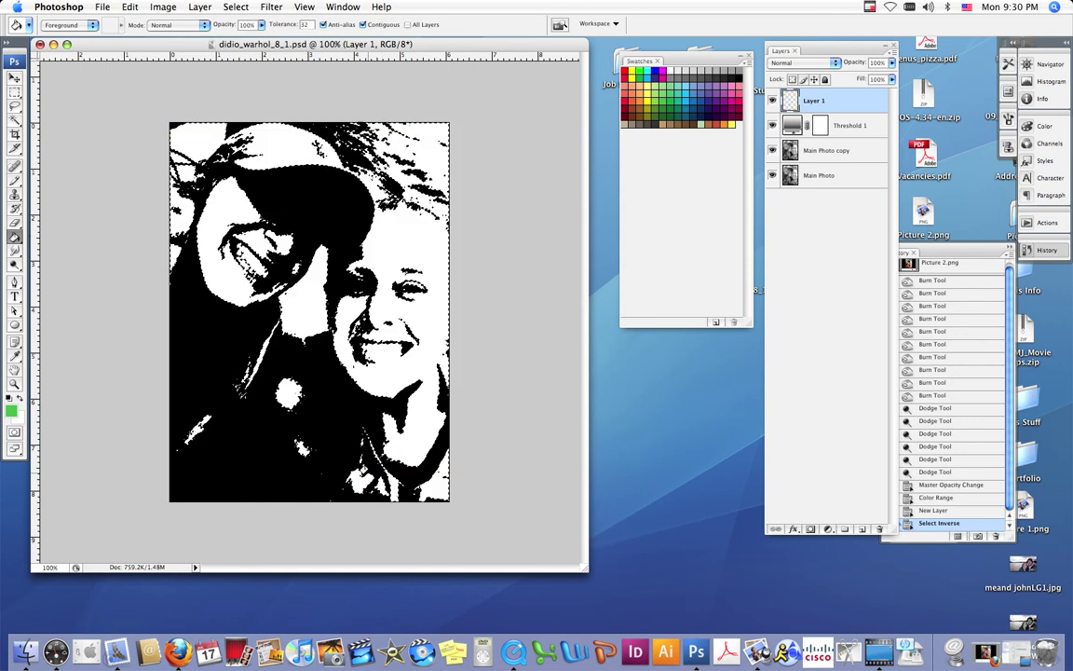
left_click(129, 6)
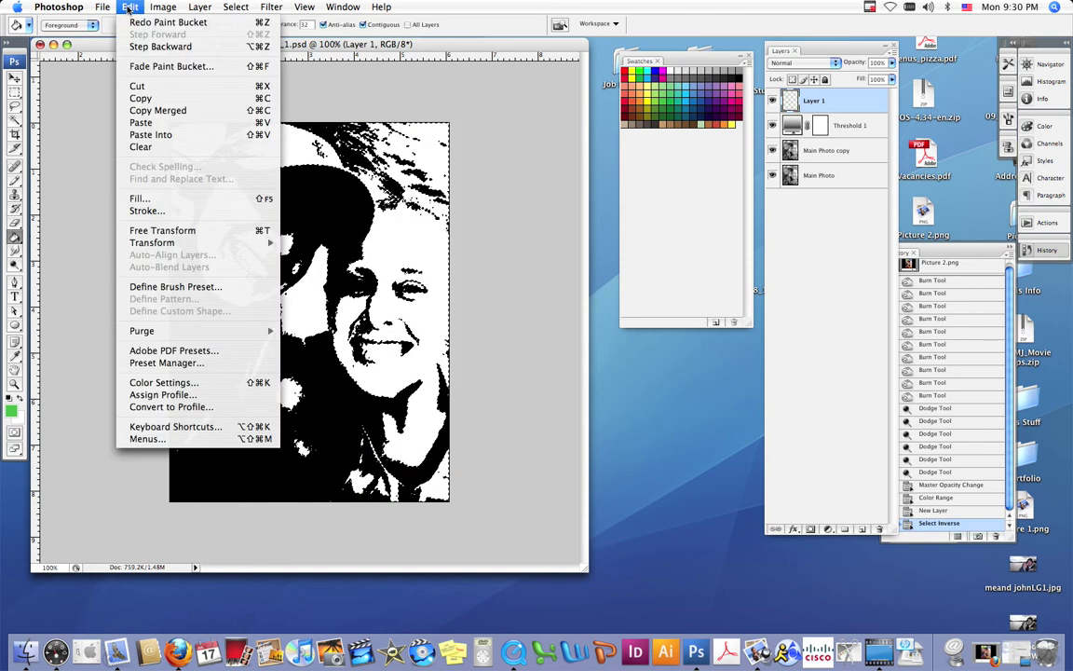
left_click(170, 196)
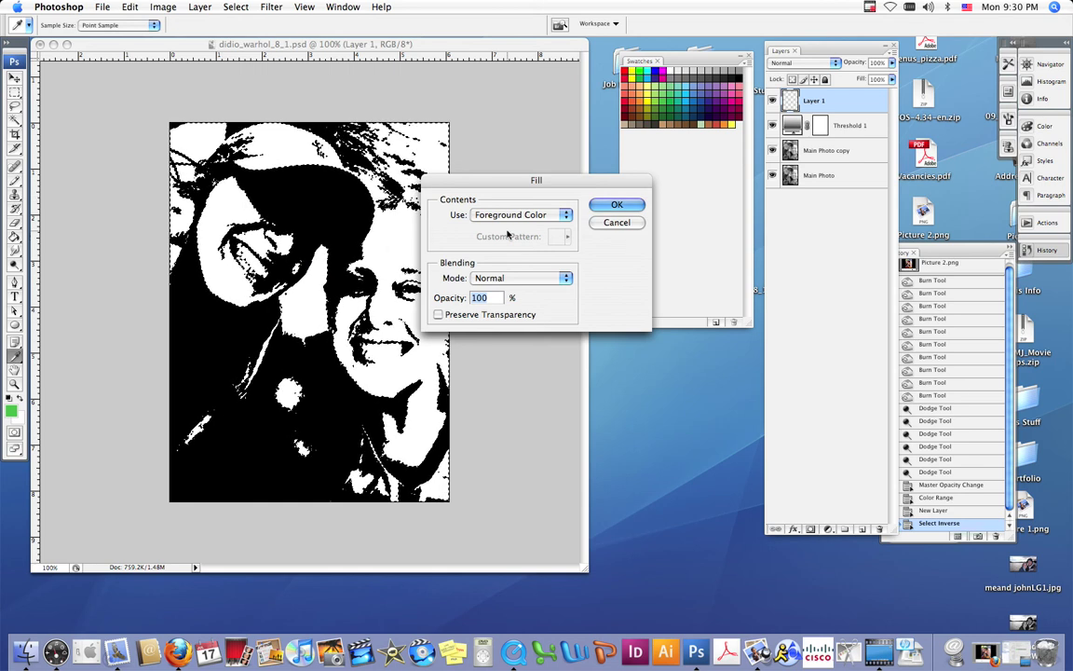
left_click(477, 216)
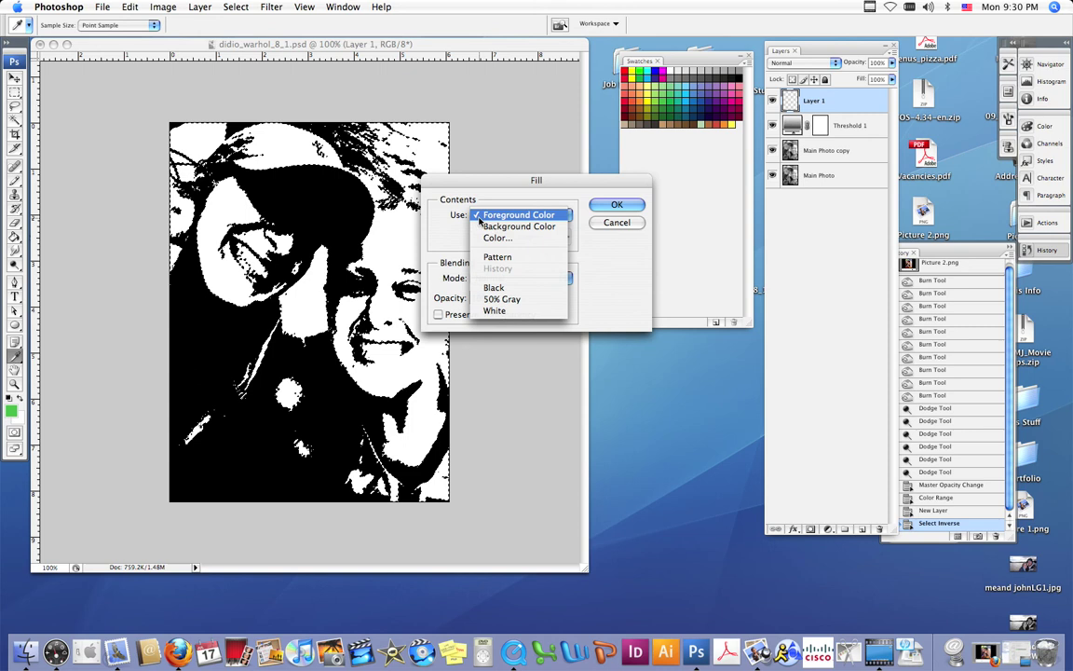
left_click(522, 219)
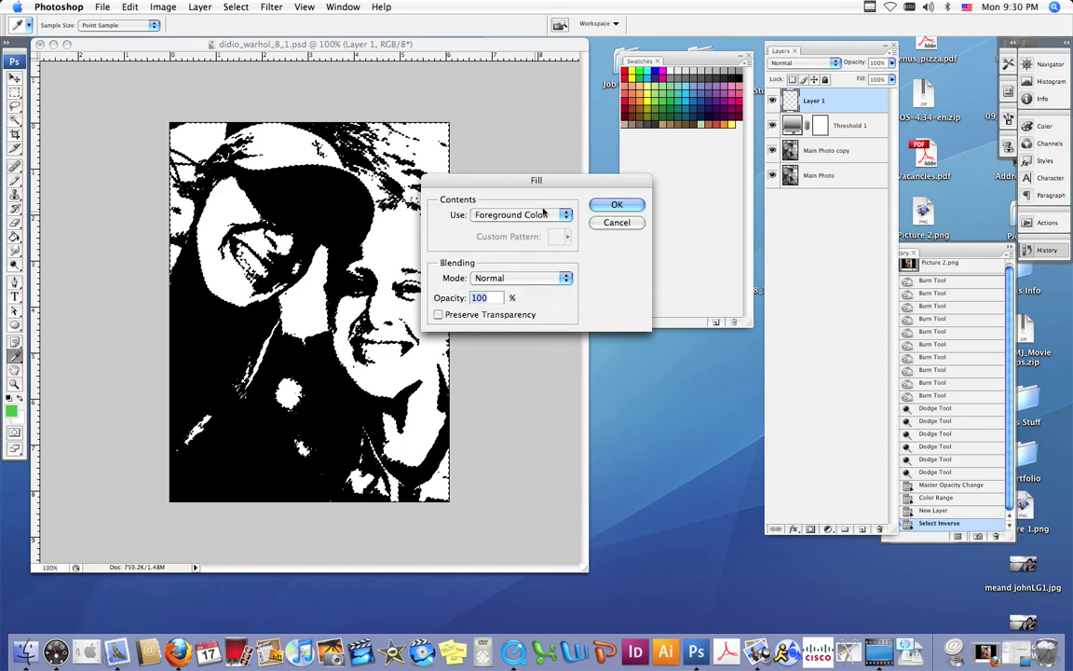
left_click(617, 204)
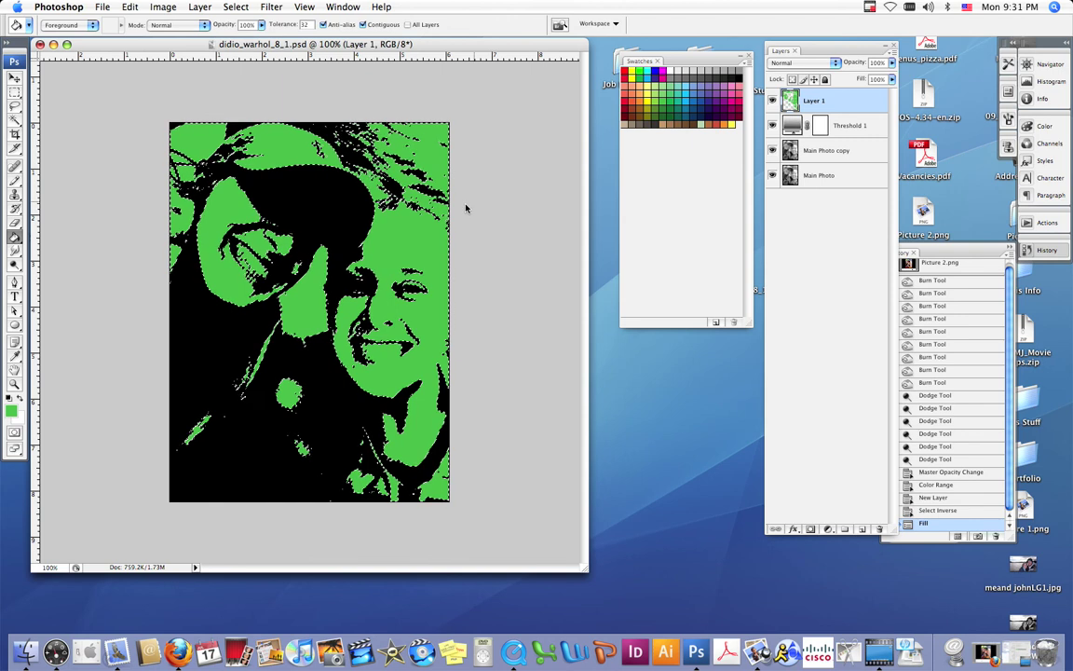
- Save the green-and-black portrait with File > Save
left_click(100, 8)
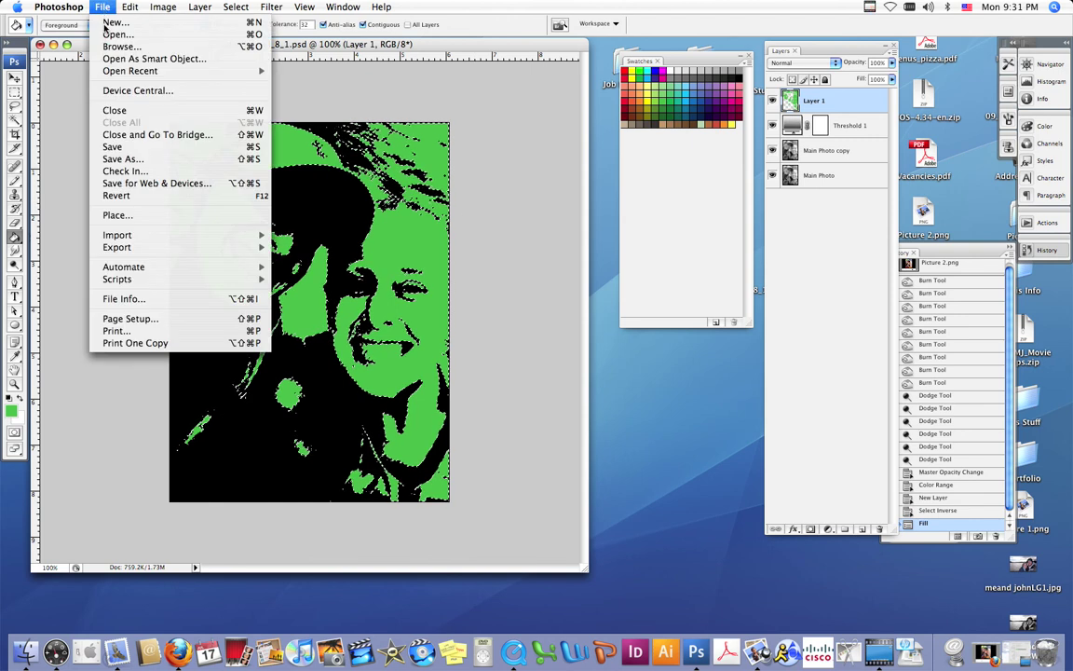
left_click(113, 145)
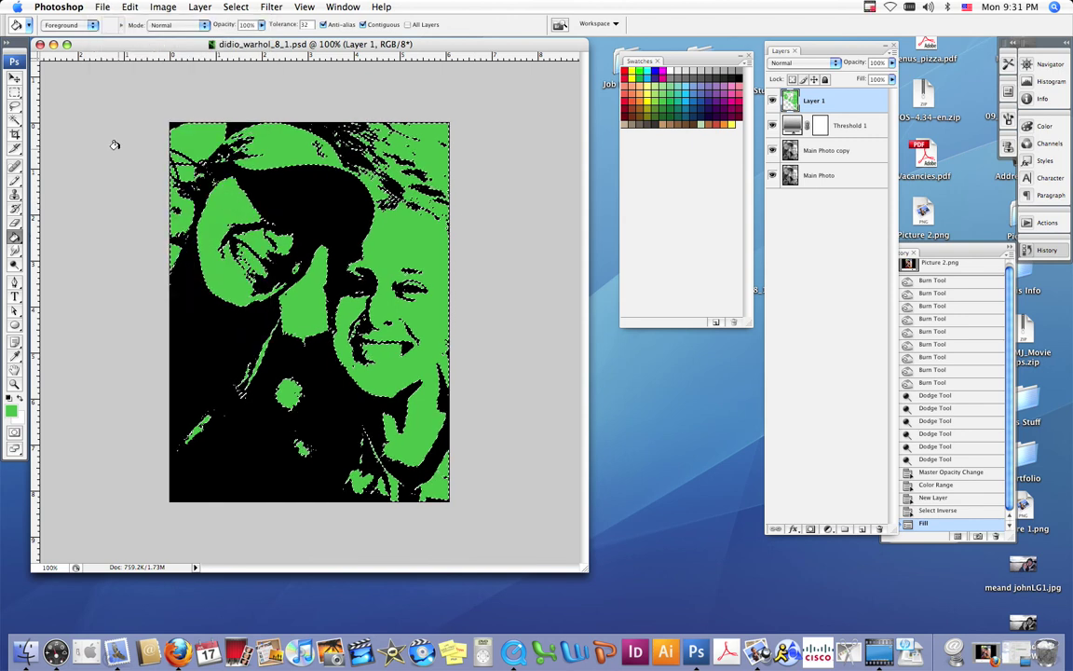